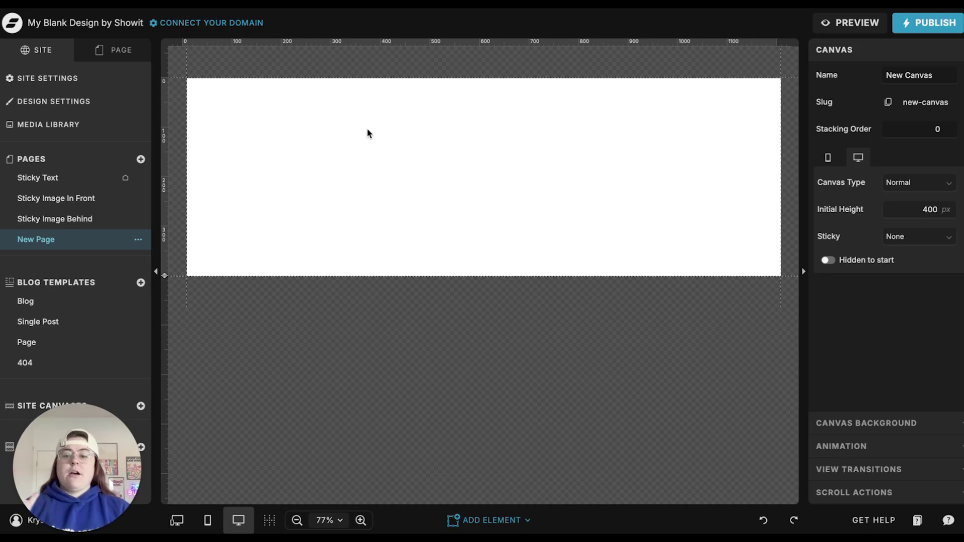
Add a Subheading text element to New Page's blank canvas and place it near the canvas's upper-left corner
left_click(110, 47)
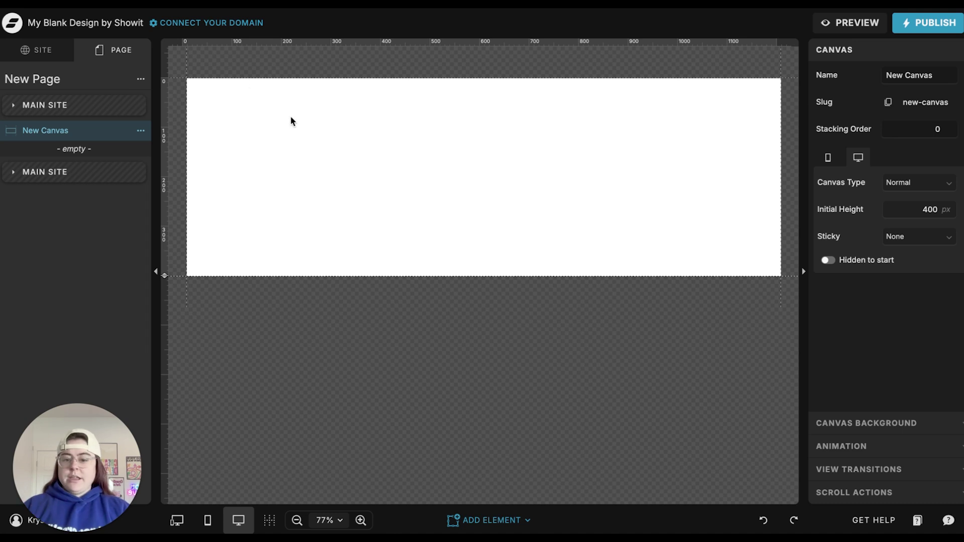
left_click(483, 520)
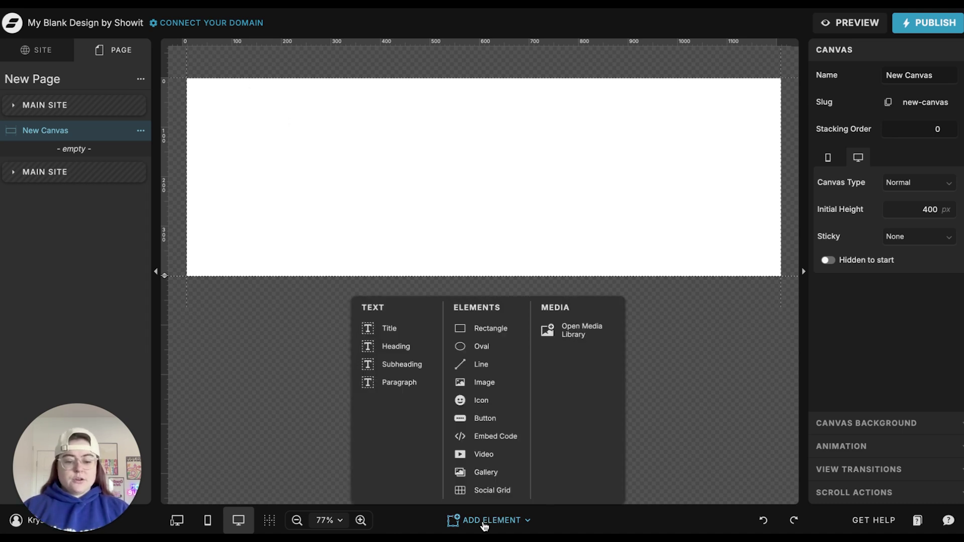
left_click(402, 363)
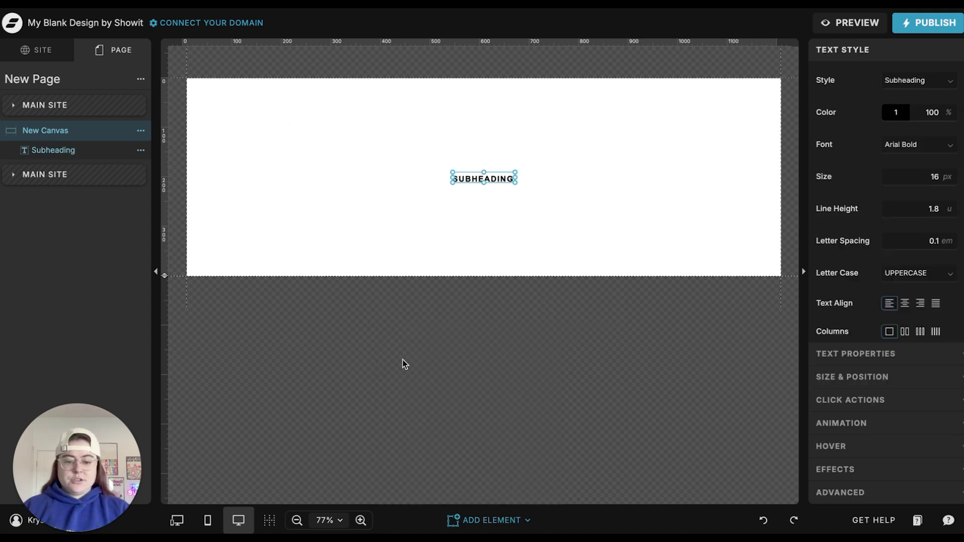
left_click_drag(465, 178, 232, 108)
Change the subheading text to "Question 1 here" and widen its box across most of the canvas
double_click(232, 108)
key("ctrl+a")
type("QUEST")
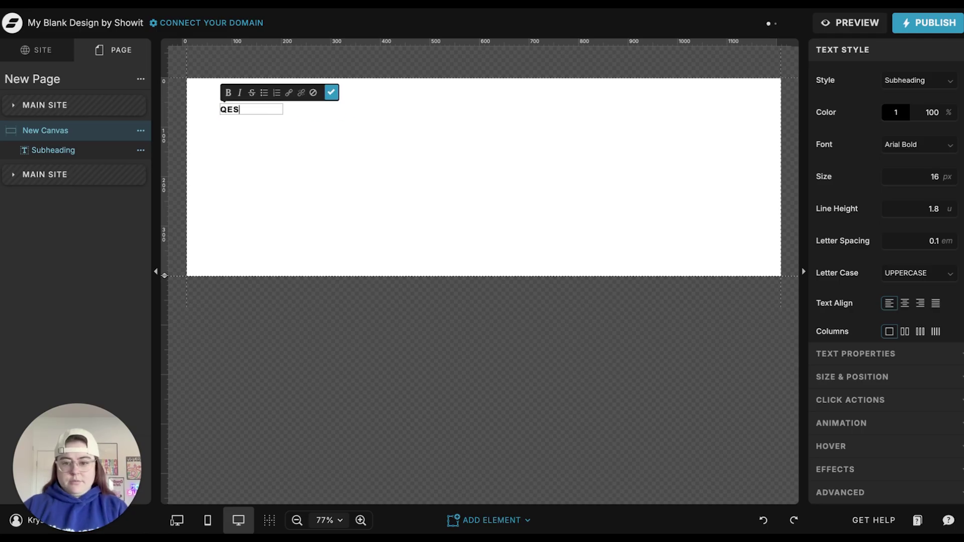
type("ION 1 here")
key("Escape")
left_click_drag(283, 110, 704, 112)
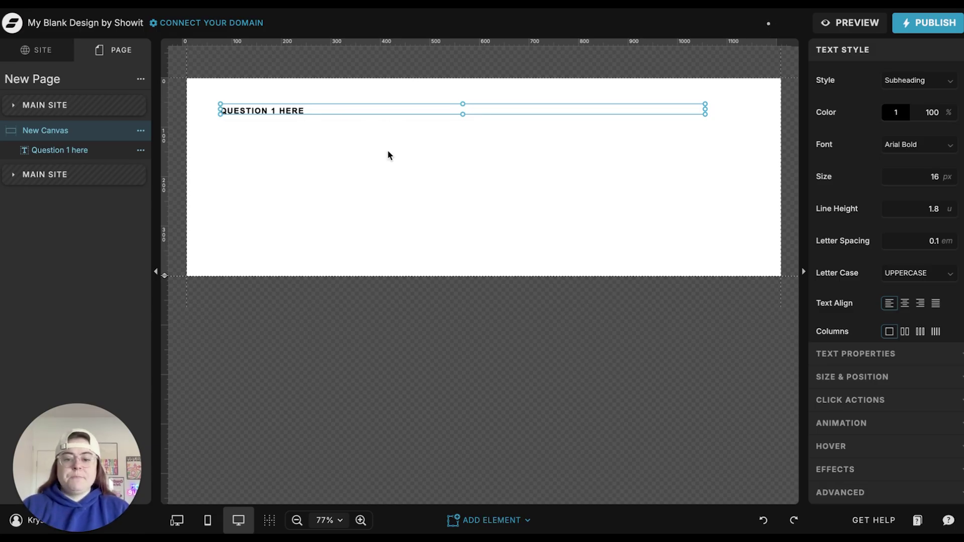
left_click(714, 107)
Add an icon, swap it for the circled right arrow found by searching "arr", and color it with black swatch 1
left_click(483, 514)
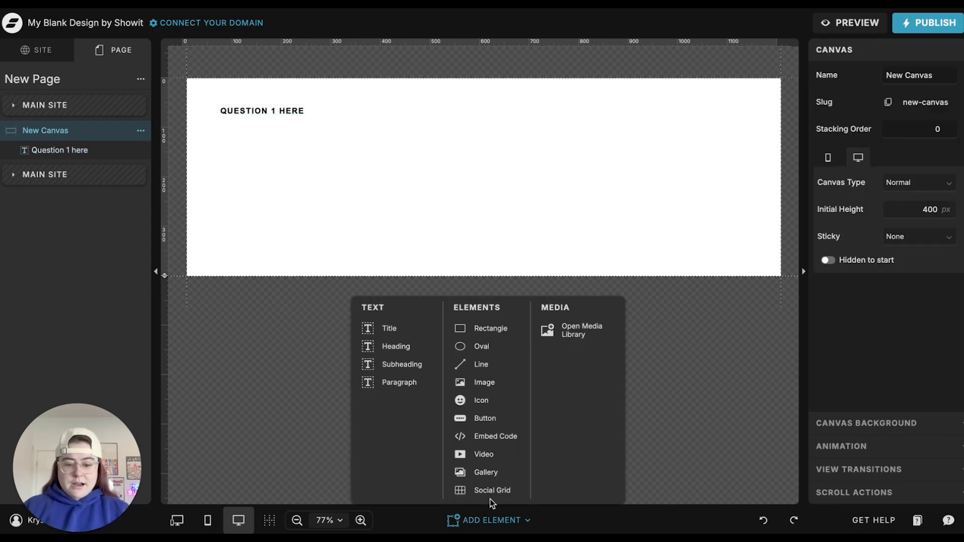
left_click(498, 401)
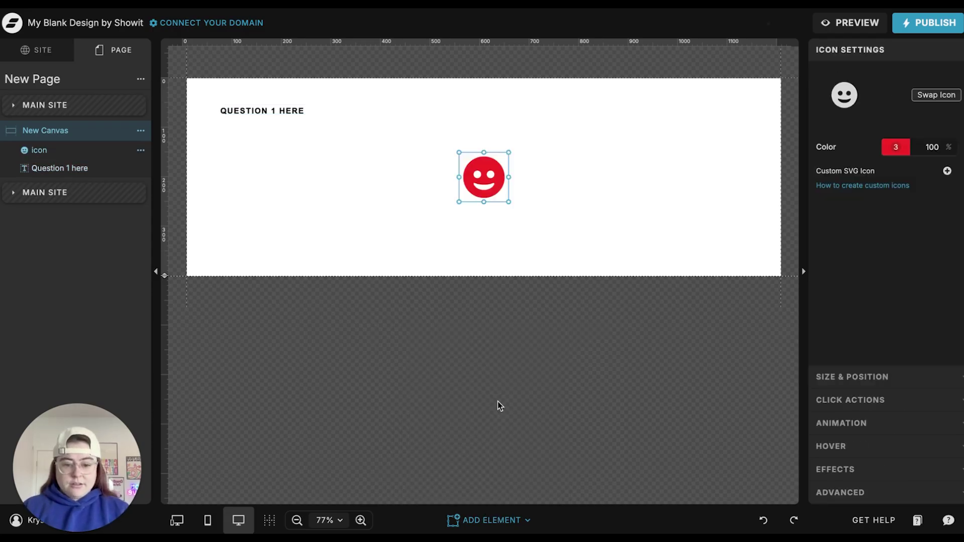
left_click(860, 113)
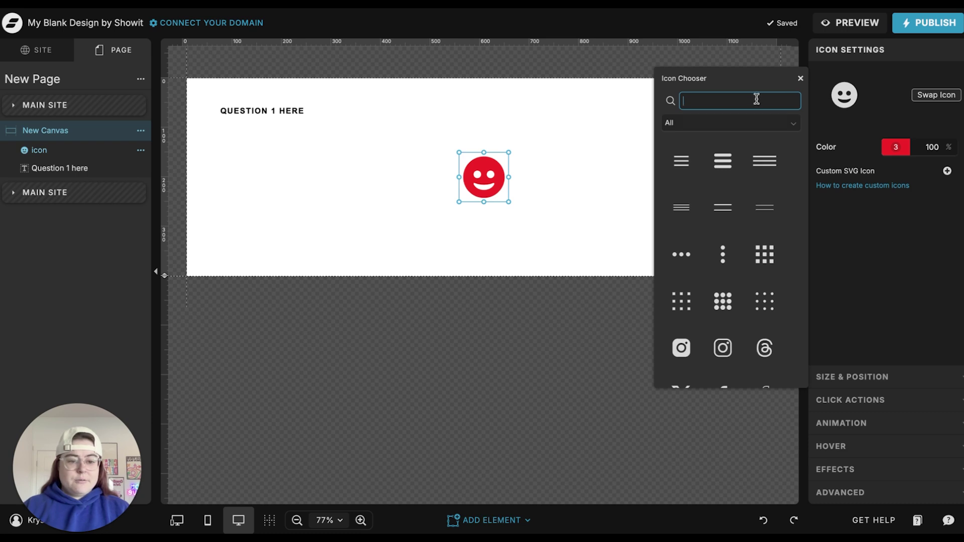
type("arr")
left_click(765, 206)
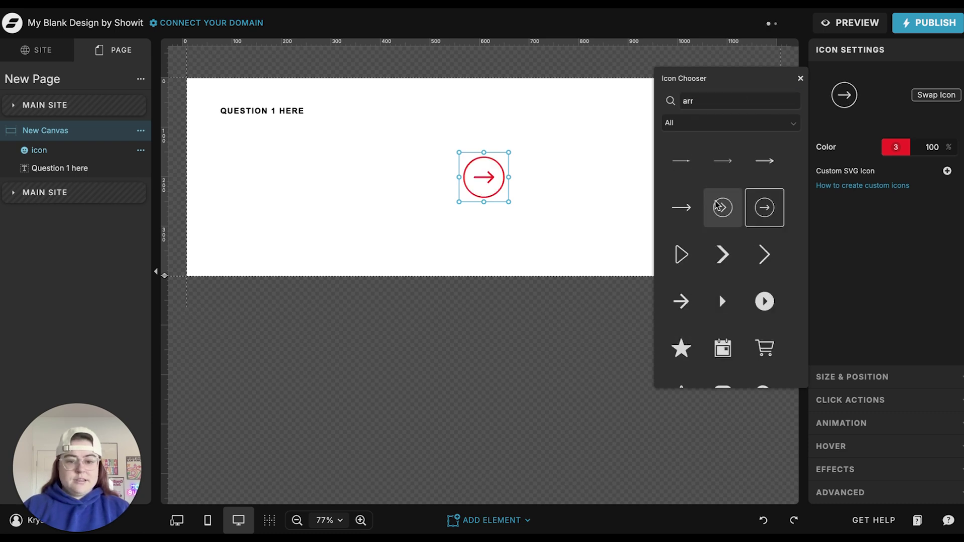
left_click(894, 147)
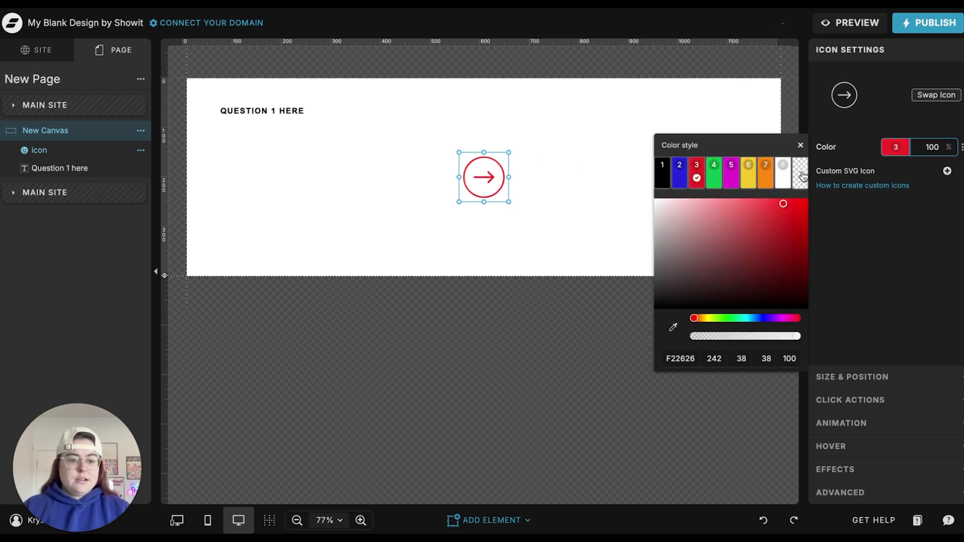
left_click(663, 181)
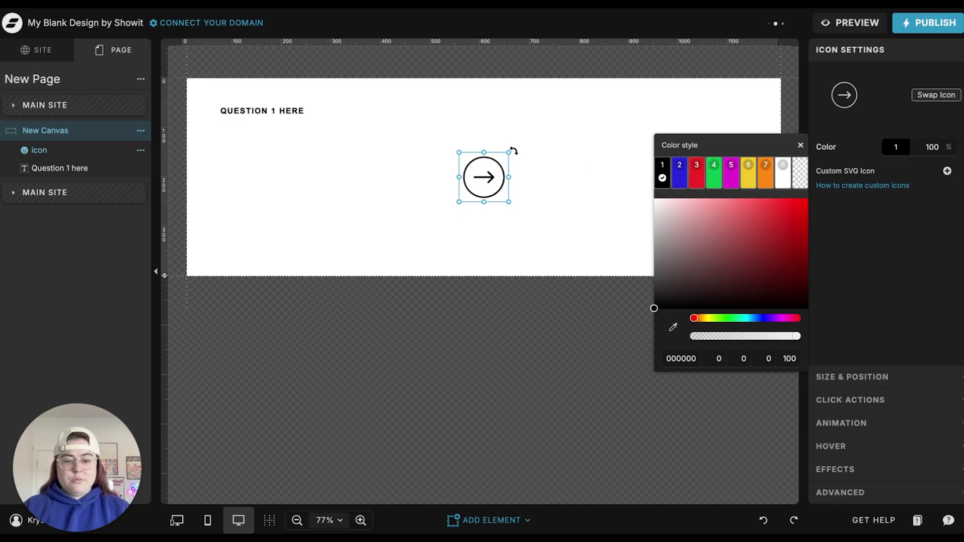
Place the arrow icon small and pointing down at the question row's far end, vertically centered with the question text
left_click_drag(509, 153, 714, 115)
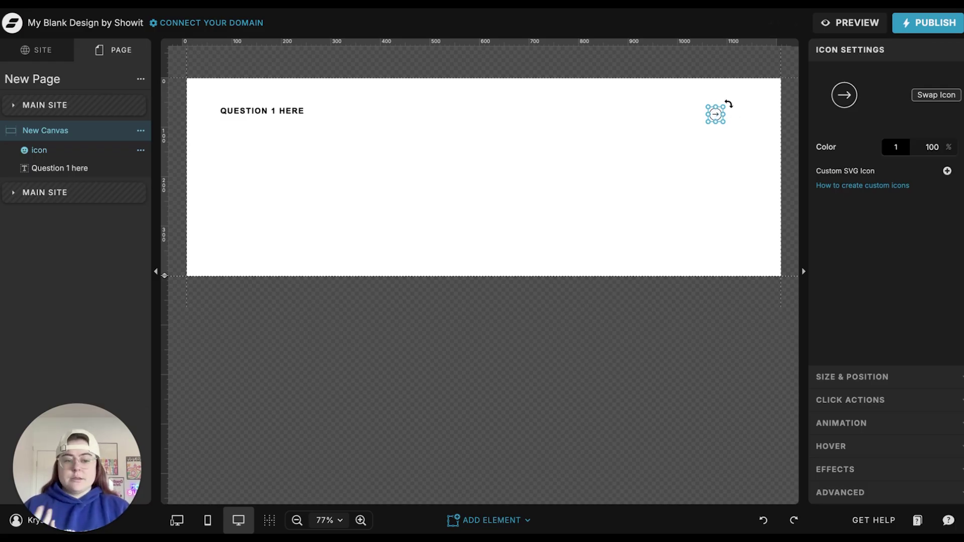
left_click_drag(727, 104, 724, 123)
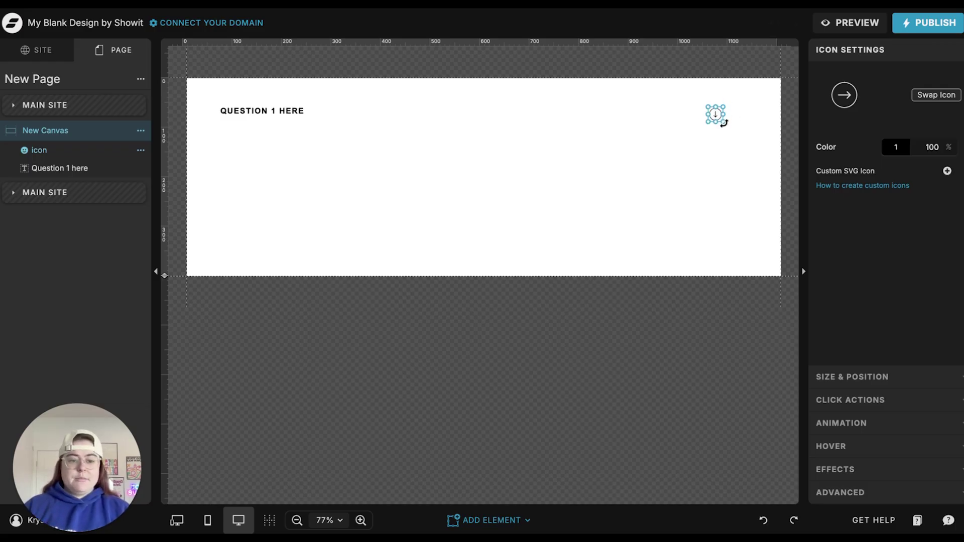
left_click(559, 107, "shift")
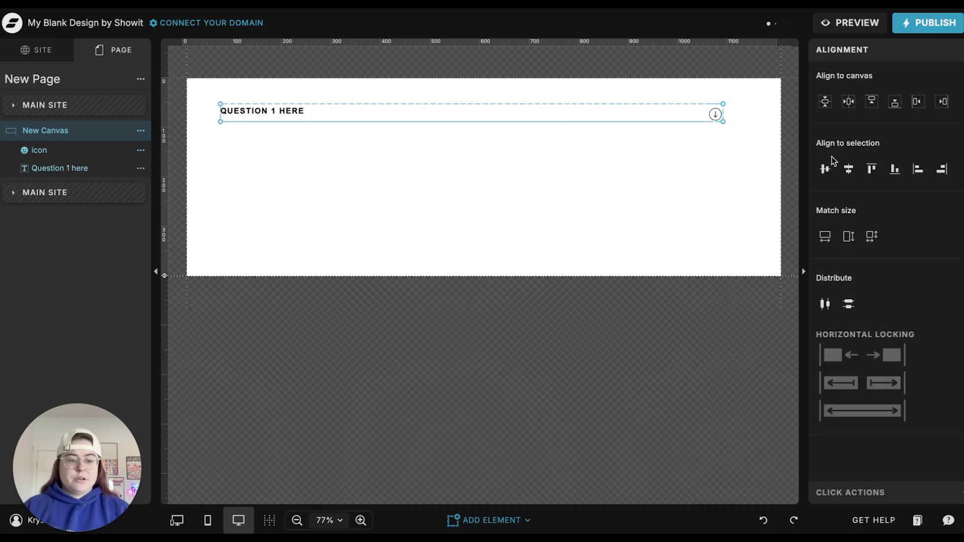
left_click(825, 169)
left_click(737, 107)
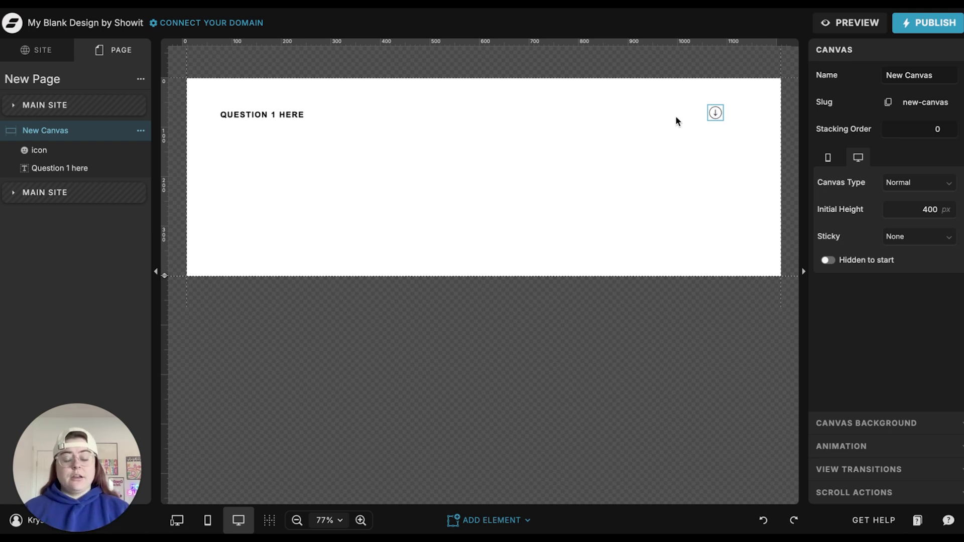
Add a canvas view to New Canvas and move the arrow icon into View 1
left_click(140, 130)
left_click(171, 164)
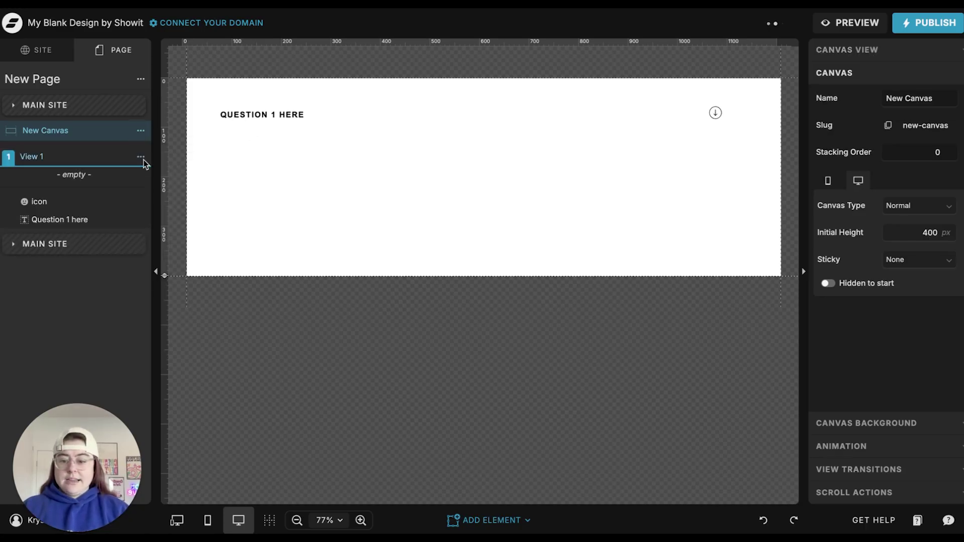
left_click(60, 202)
left_click_drag(61, 202, 43, 171)
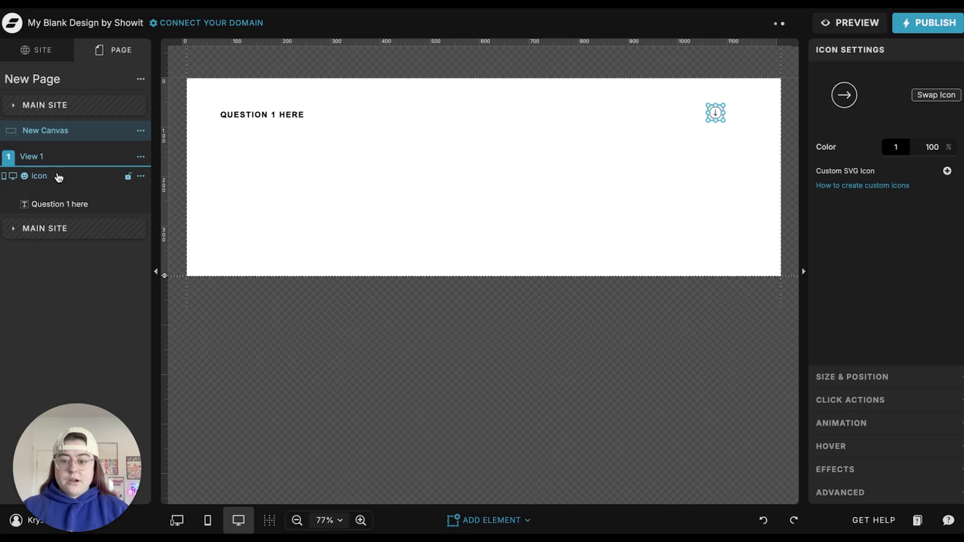
Duplicate View 1 and rotate the arrow icon in the copy to point up
left_click(141, 156)
left_click(152, 187)
left_click(57, 196)
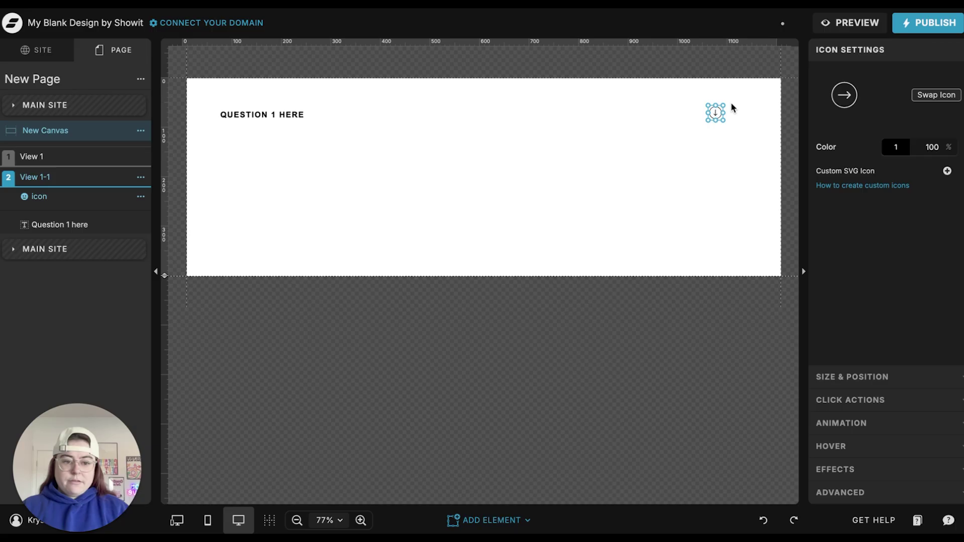
left_click_drag(726, 104, 718, 130)
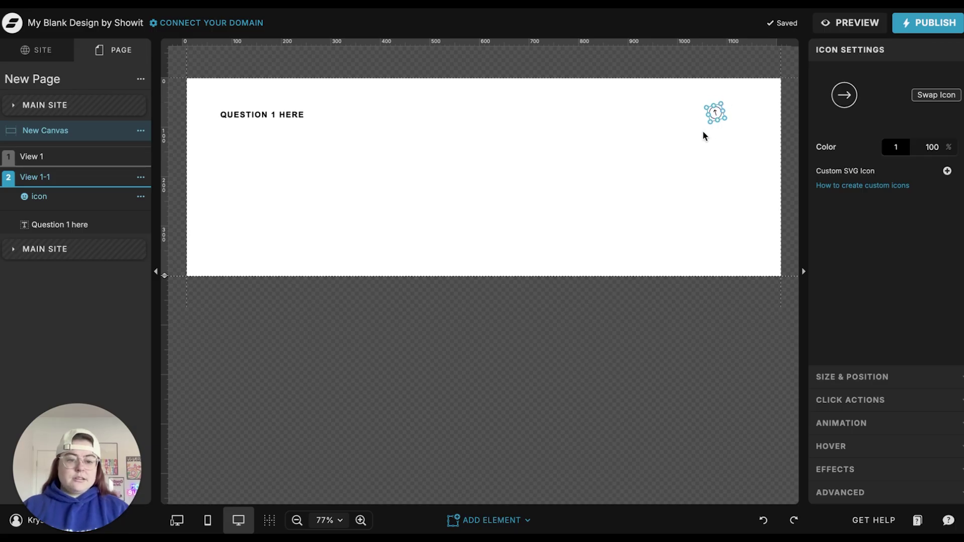
left_click(679, 134)
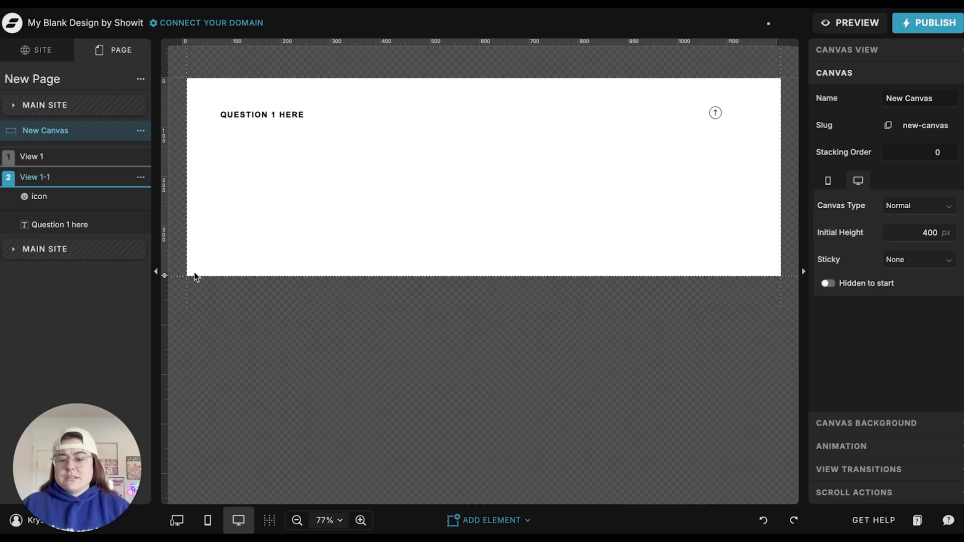
Shorten the canvas to about 139 px and add a thin horizontal line beneath the question, spanning from the text to the icon
left_click_drag(189, 274, 195, 132)
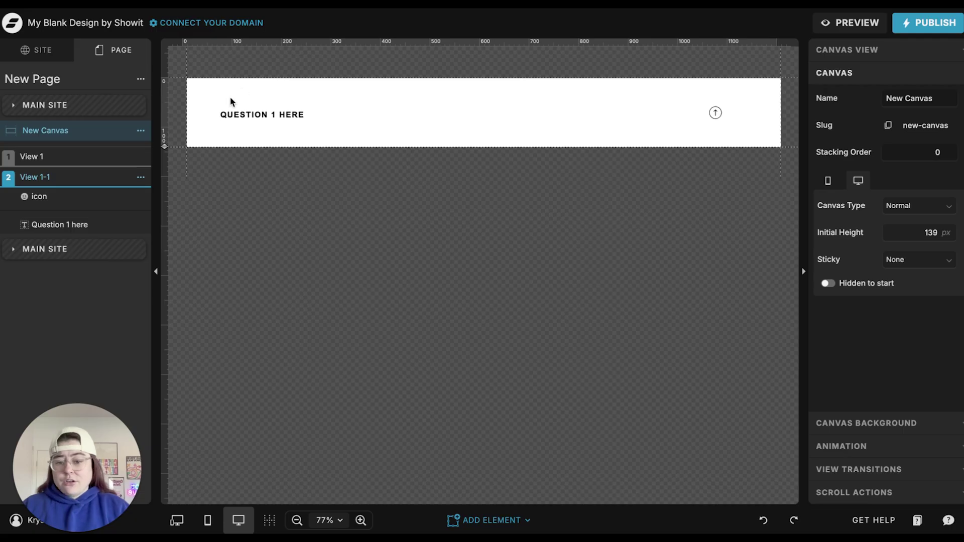
left_click(482, 520)
left_click(480, 364)
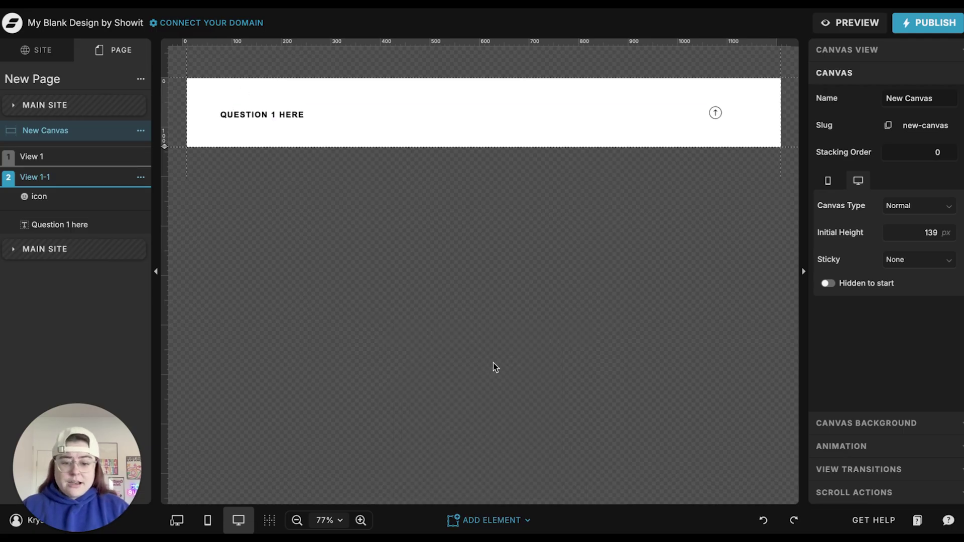
left_click_drag(497, 111, 352, 129)
left_click_drag(458, 129, 727, 129)
left_click(949, 149)
left_click(949, 149)
left_click(759, 126)
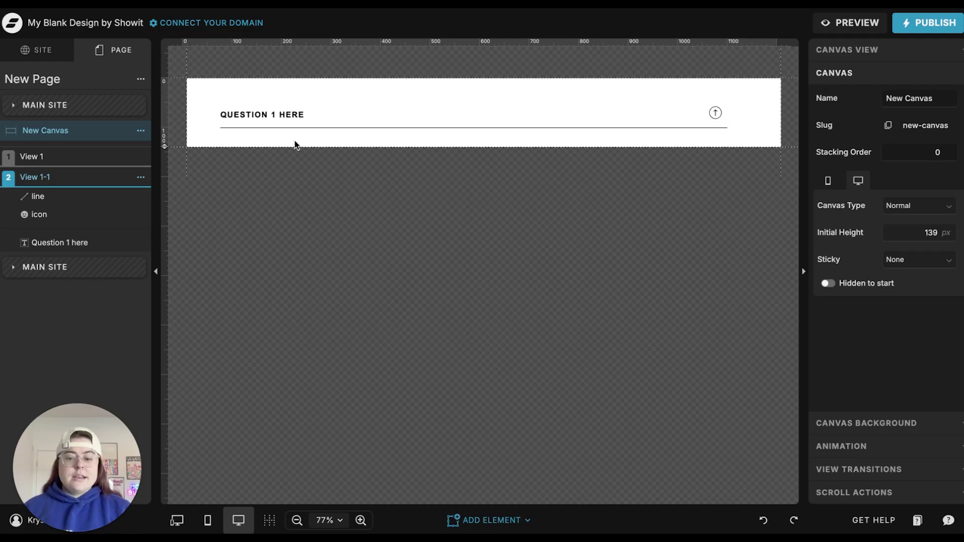
Rename the canvas as "Question 1"
double_click(58, 133)
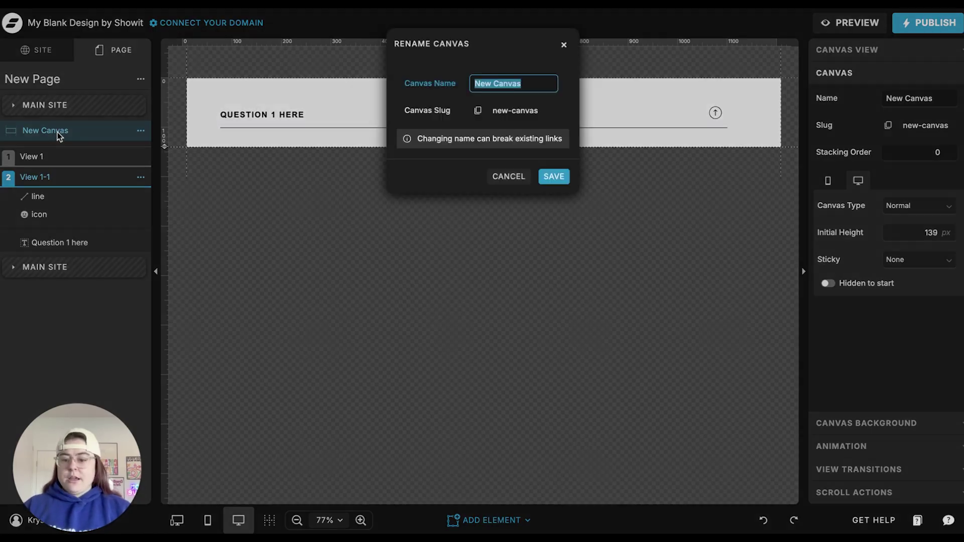
type("Question")
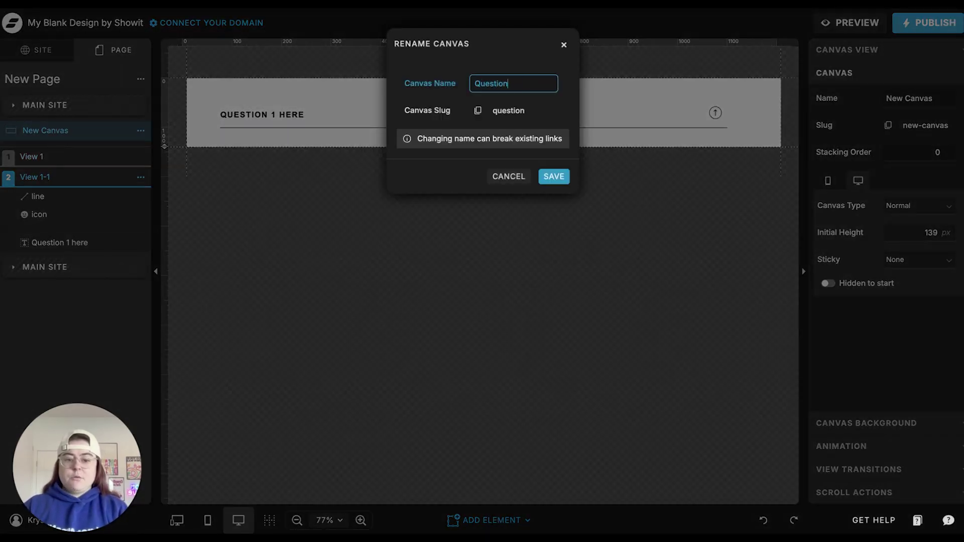
type(" 1")
key("Return")
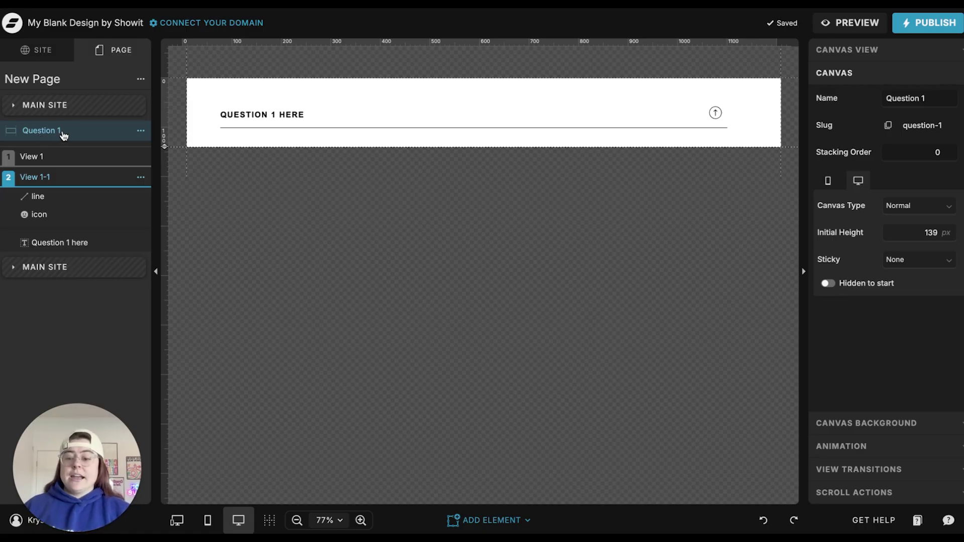
Add a blank canvas below Question 1 and put a Paragraph text element near its upper-left corner
left_click(142, 79)
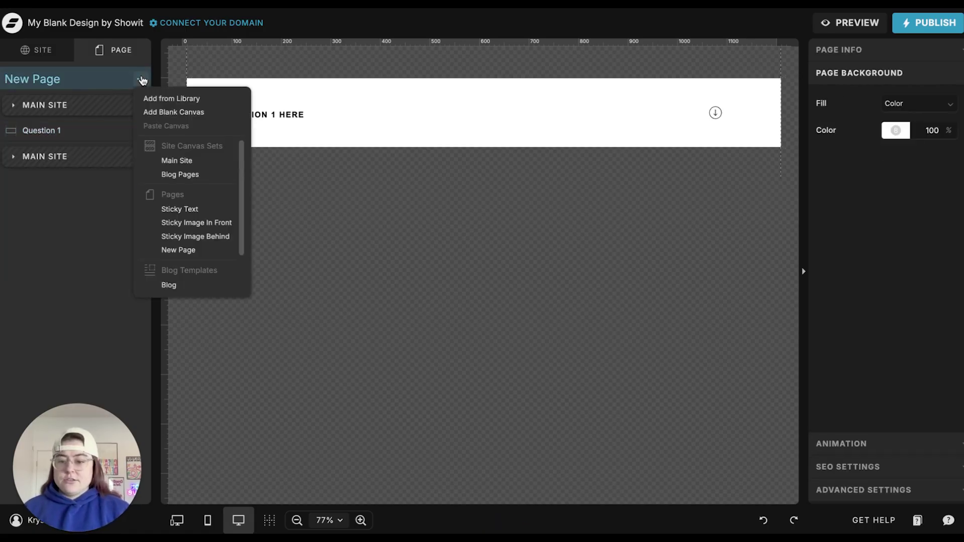
left_click(169, 112)
left_click(352, 219)
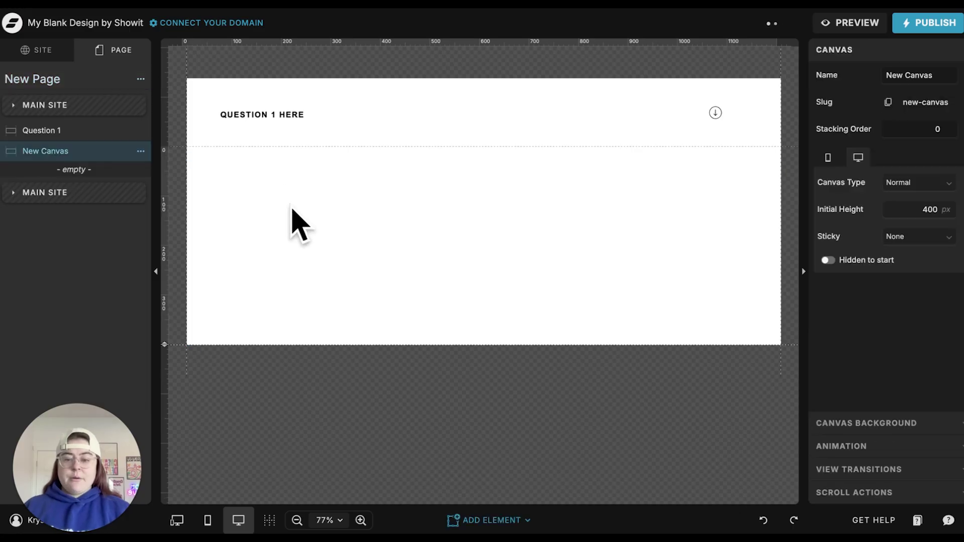
left_click(504, 520)
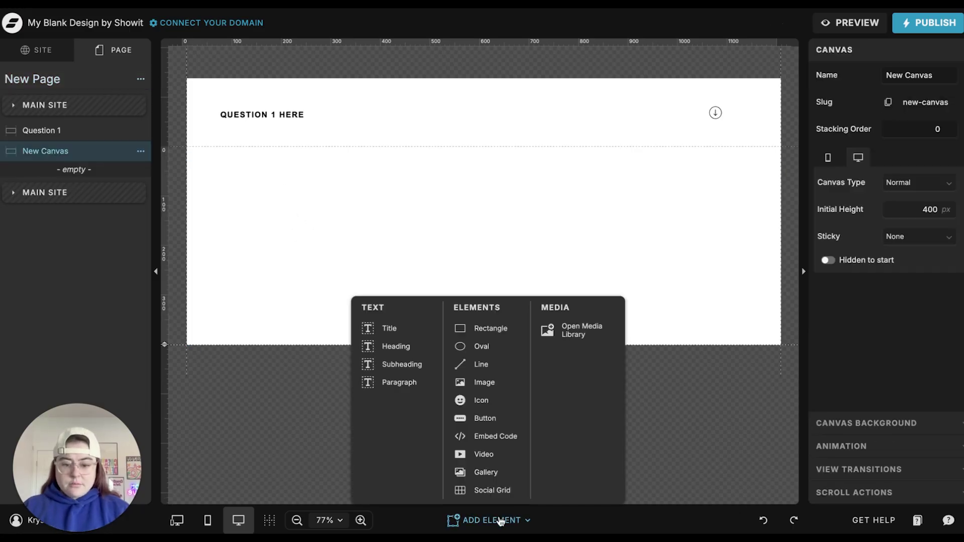
left_click(399, 380)
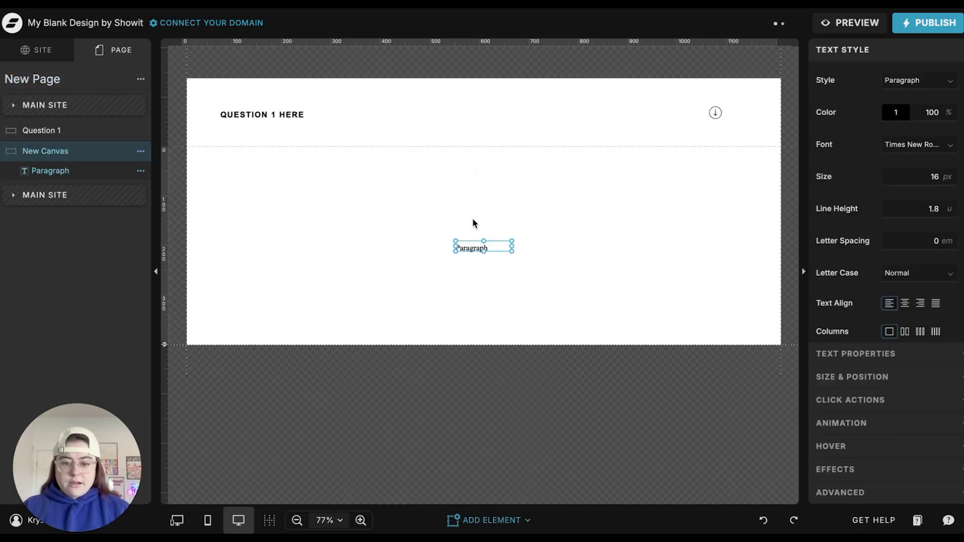
left_click_drag(458, 247, 227, 167)
Move the line out of View 1-1 to the Question 1 canvas level, below the question text
left_click(39, 131)
left_click(62, 194)
left_click_drag(37, 197, 92, 250)
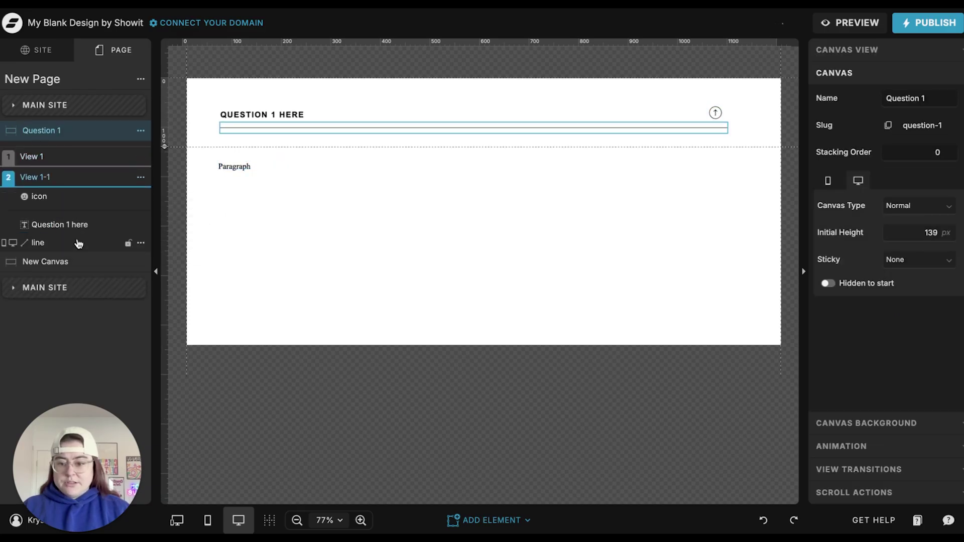
Enlarge the paragraph box to the divider line's width and several text lines high, and shorten the new canvas to fit it
left_click(243, 168)
left_click(243, 168)
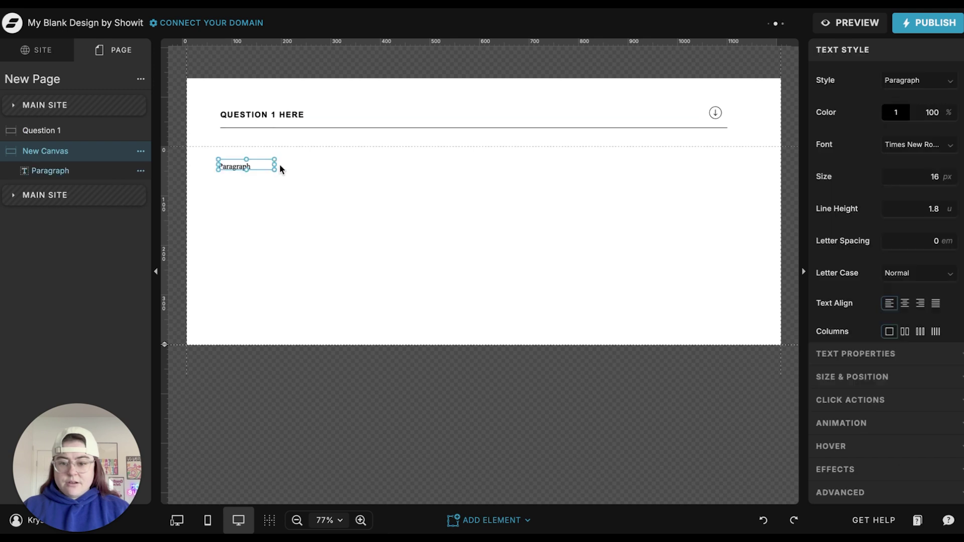
left_click_drag(275, 160, 727, 159)
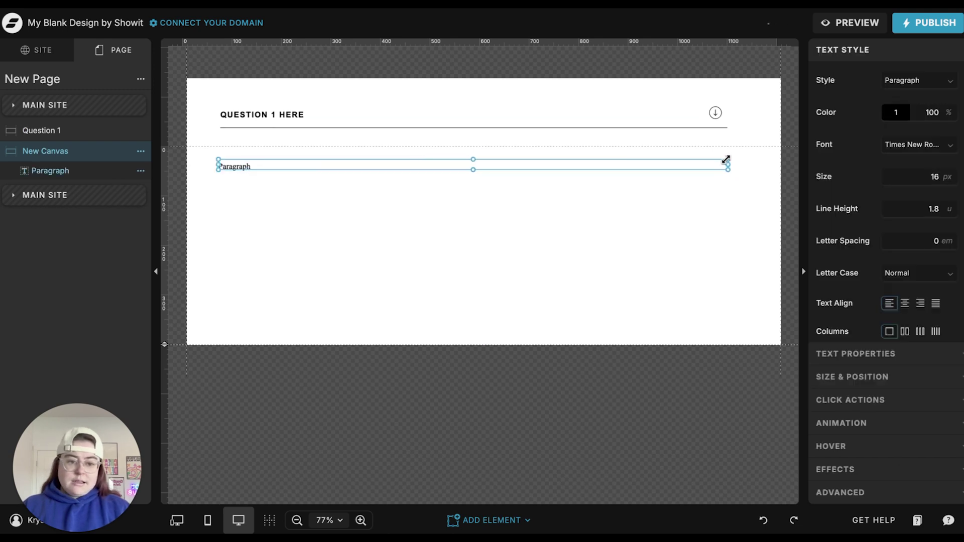
left_click_drag(475, 170, 471, 218)
left_click(361, 264)
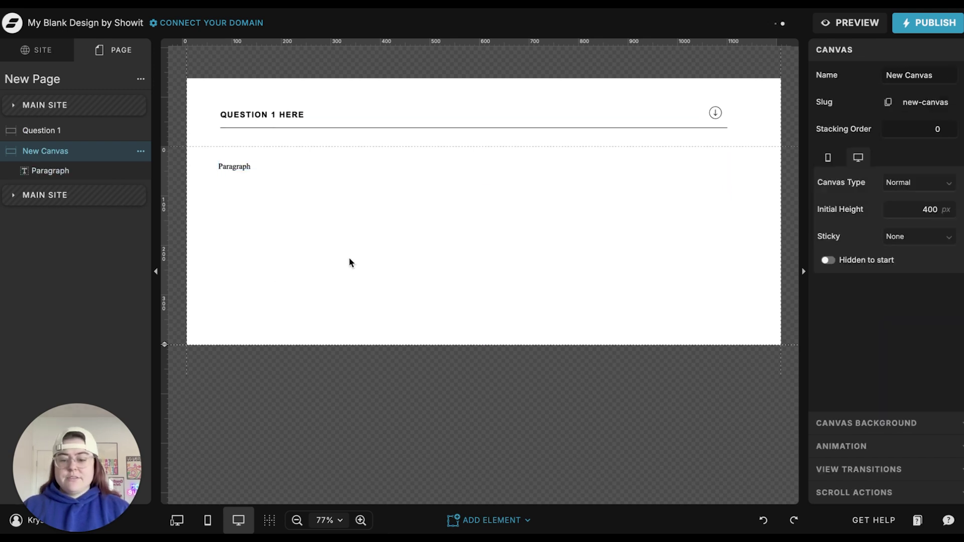
left_click_drag(163, 344, 166, 233)
Replace the placeholder paragraph text with "Answer to the question goes here"
double_click(280, 175)
triple_click(280, 176)
type("Ans")
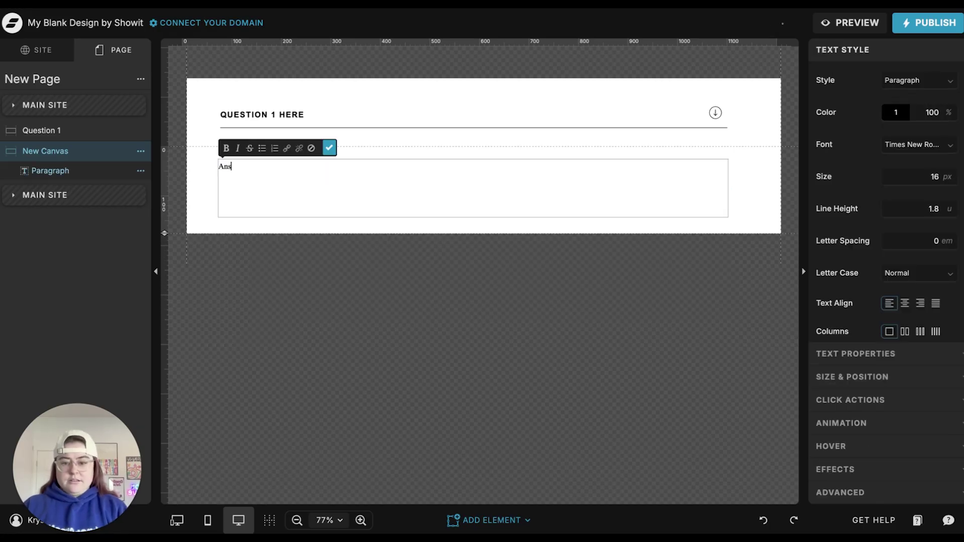
type("wer to the question goes here")
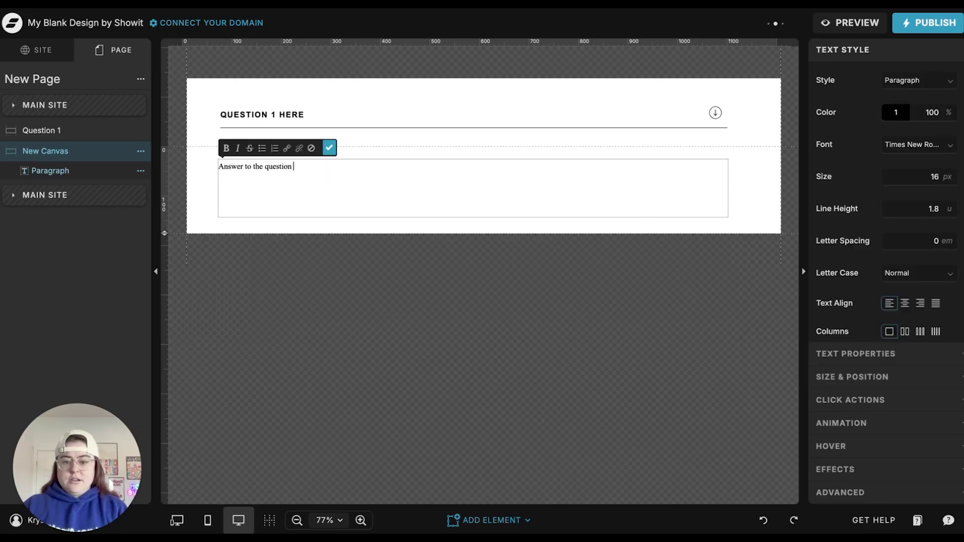
left_click(212, 188)
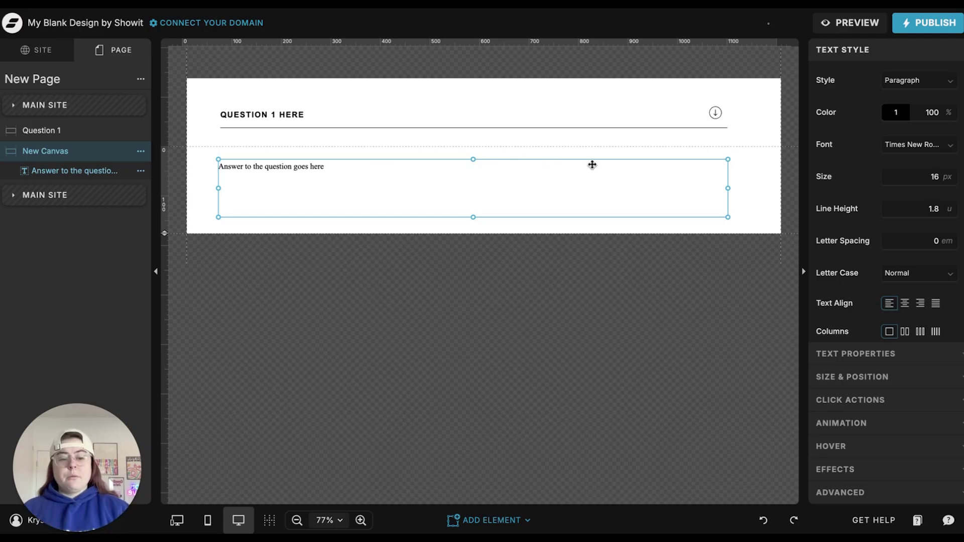
Turn on Hidden to start for the new canvas containing the answer text and check the page in the site preview
left_click(758, 176)
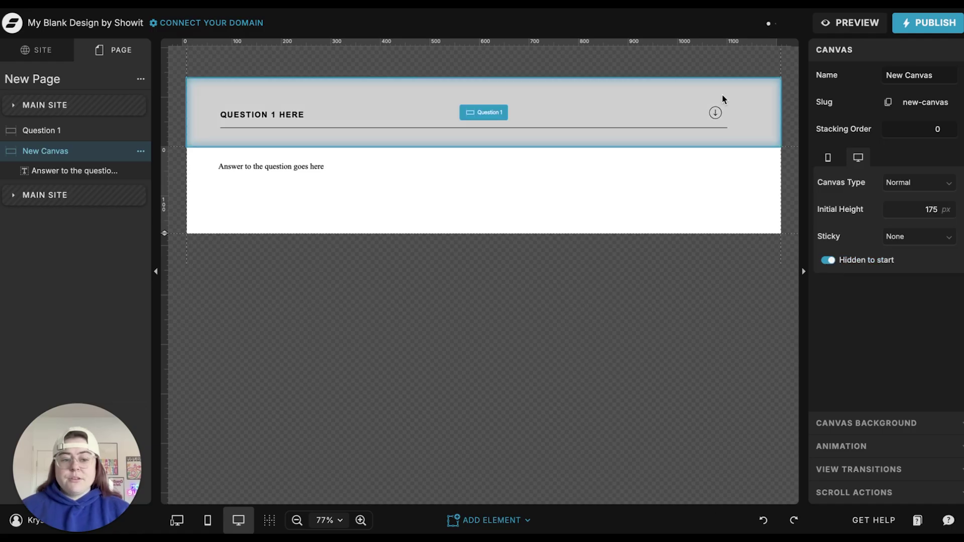
left_click(846, 25)
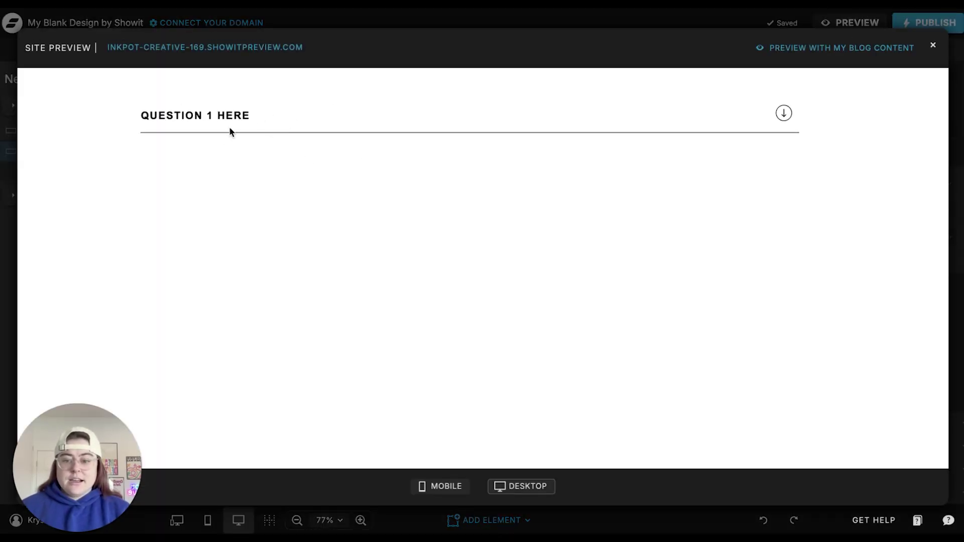
left_click(463, 18)
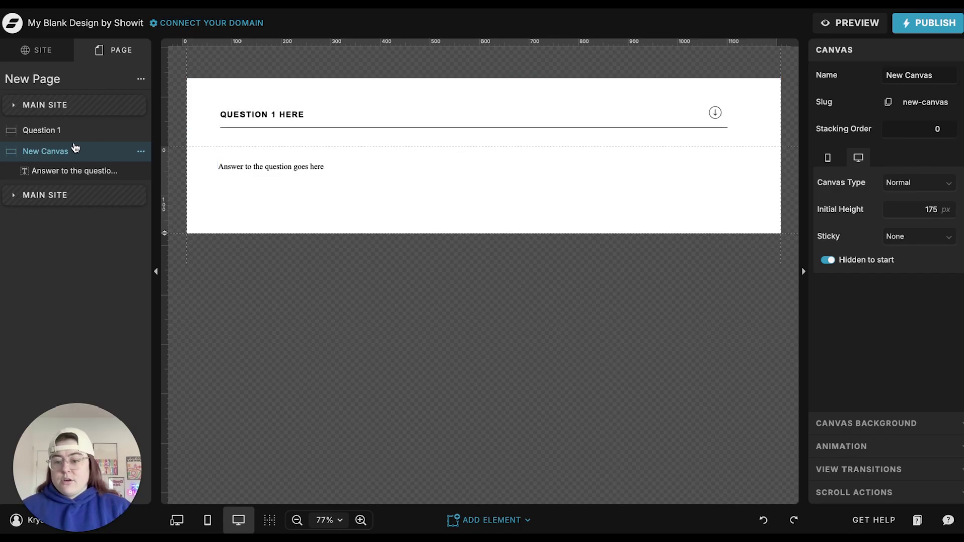
Rename the new canvas as "Answer 1"
double_click(58, 152)
type("Answer 1")
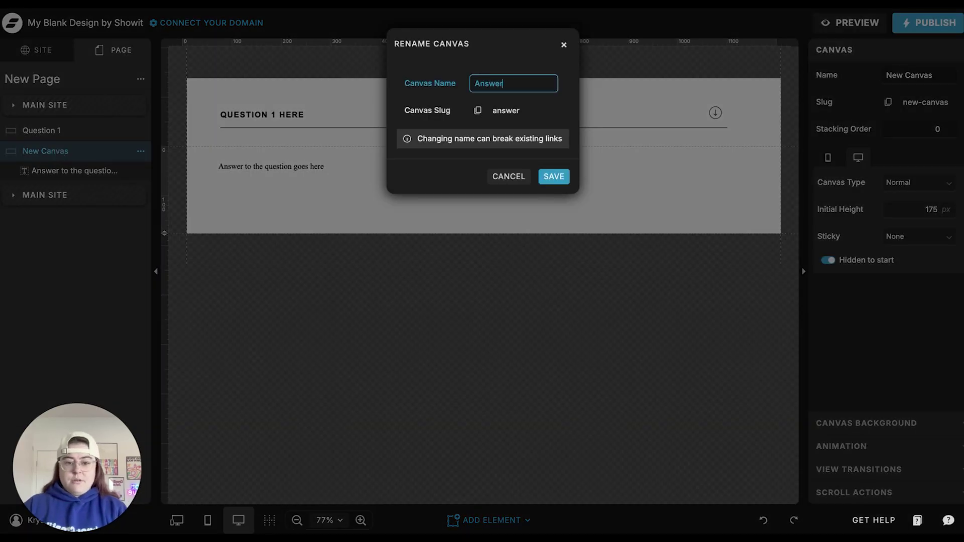
key("Return")
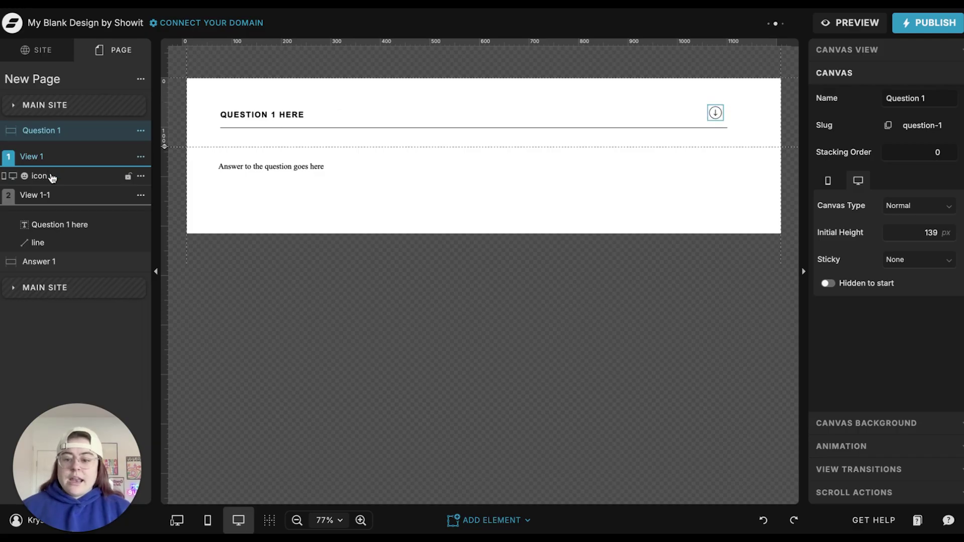
Link the View 1 arrow icon to the Next view of This Canvas, with Scroll to Canvas turned off
left_click(35, 176)
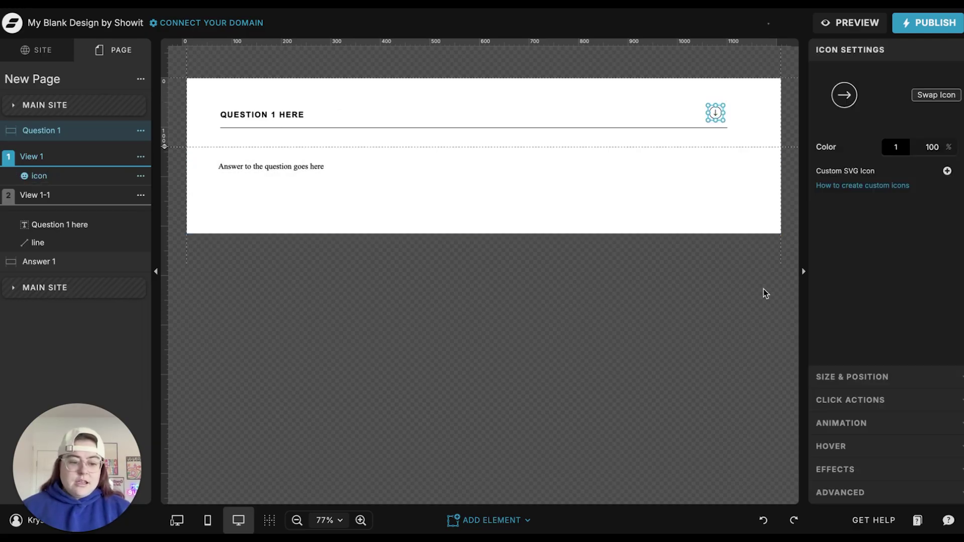
left_click(852, 400)
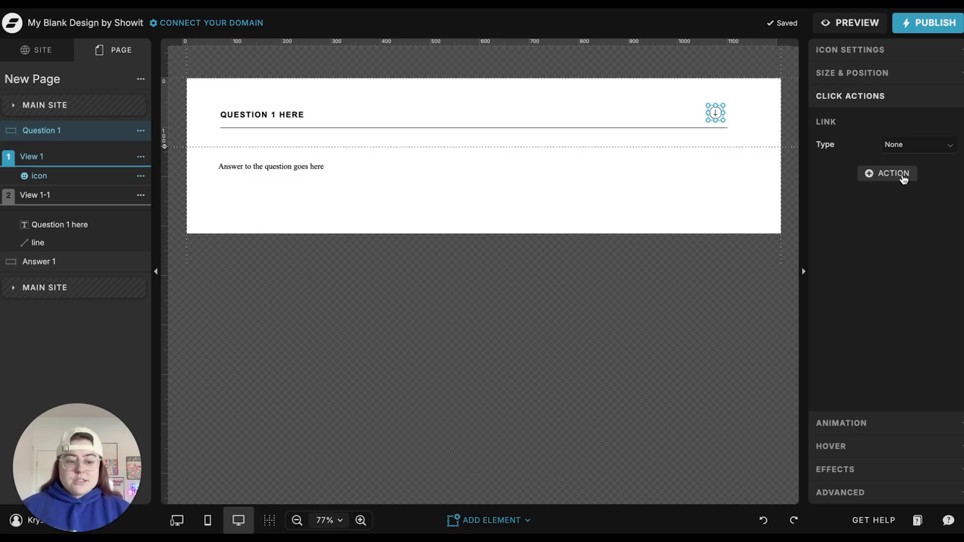
left_click(907, 147)
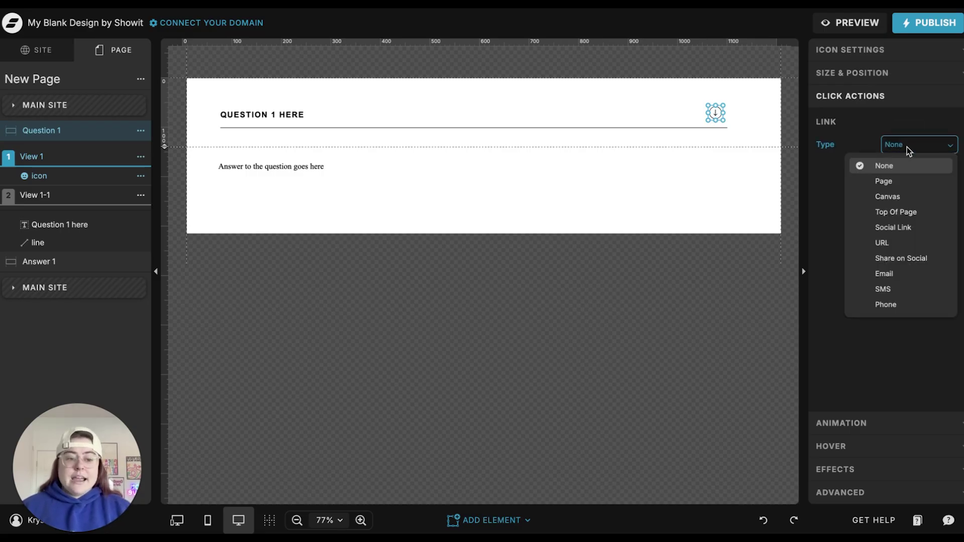
left_click(926, 195)
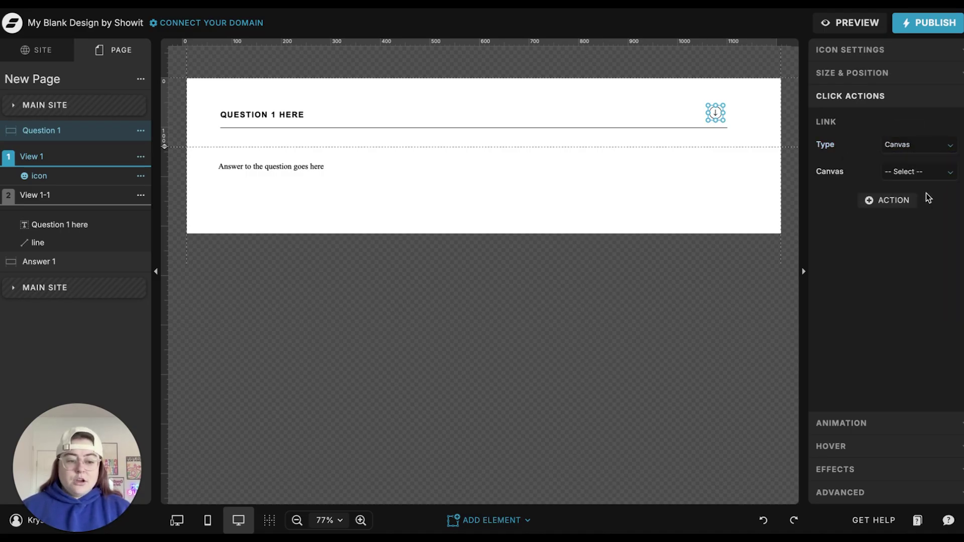
left_click(921, 171)
left_click(903, 206)
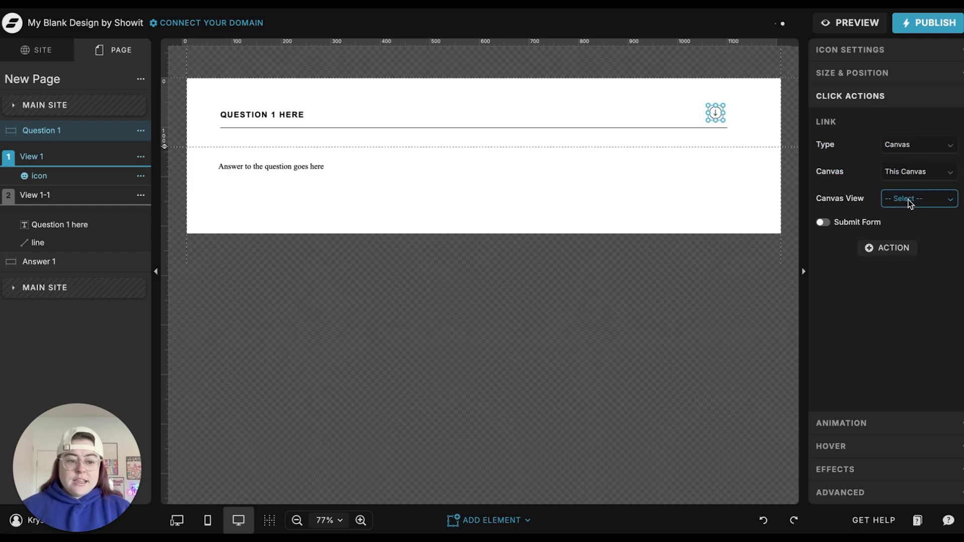
left_click(908, 200)
left_click(902, 231)
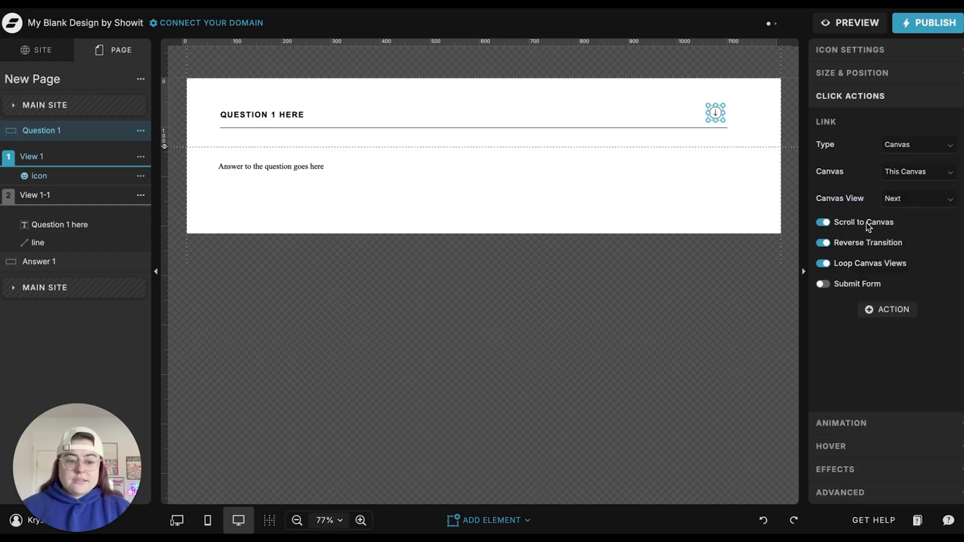
left_click(848, 222)
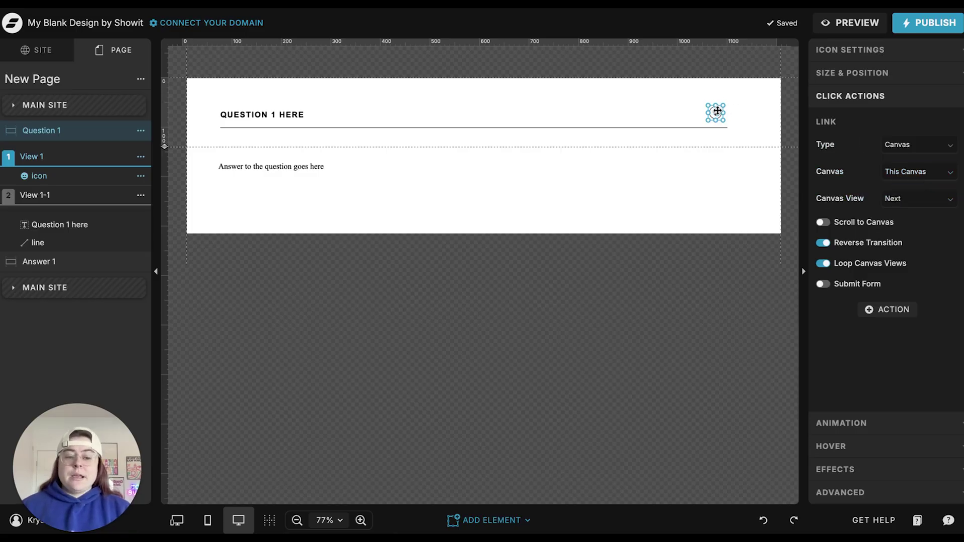
Add a Show Canvas click action targeting Answer 1 to the down-arrow icon in View 1
left_click(56, 195)
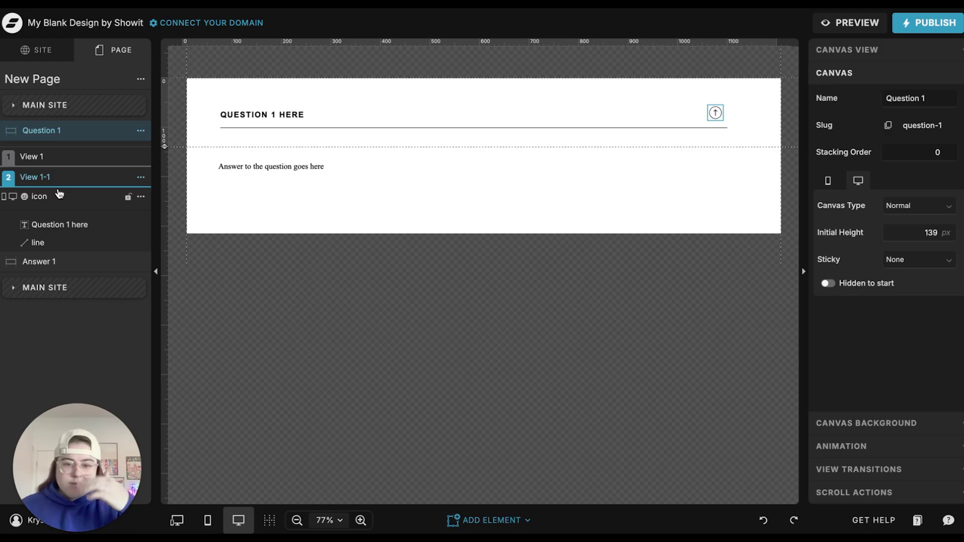
left_click(54, 158)
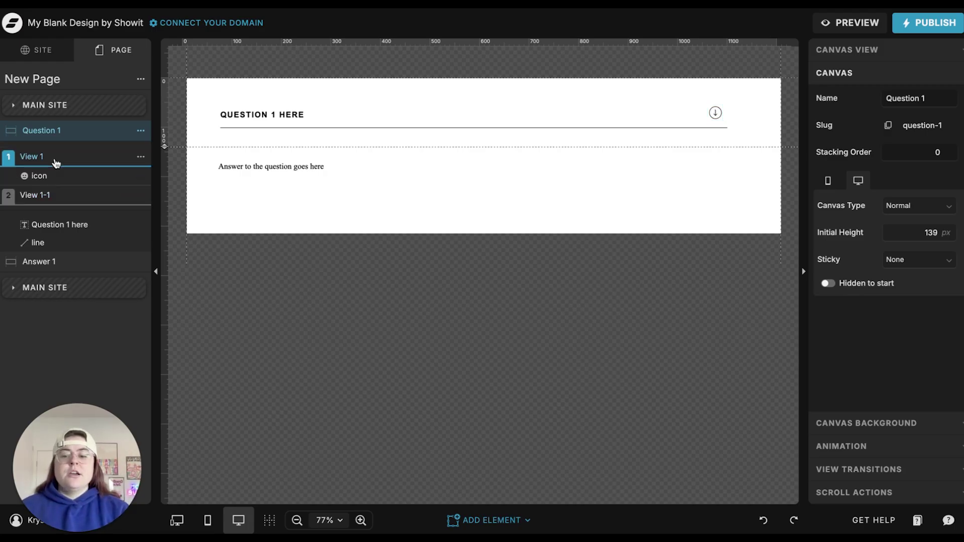
left_click(51, 175)
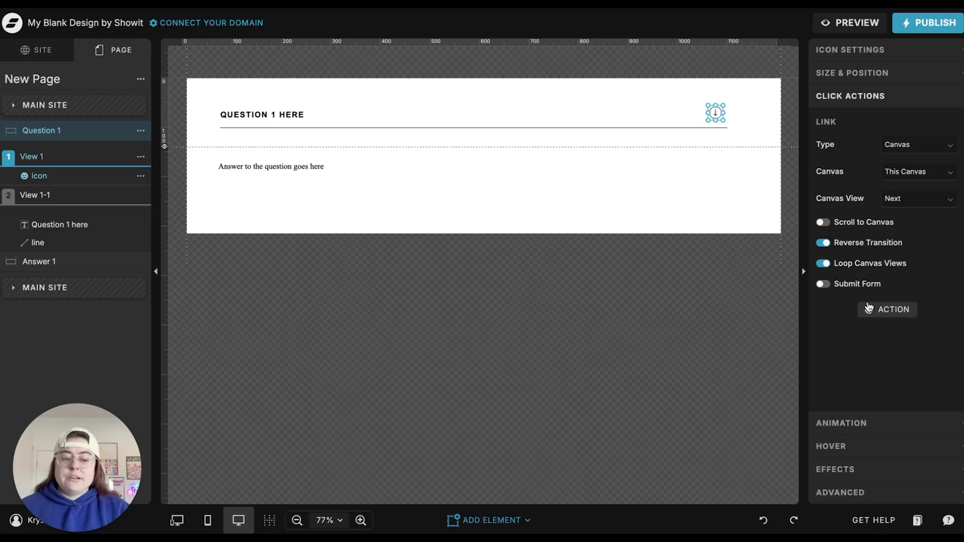
left_click(889, 311)
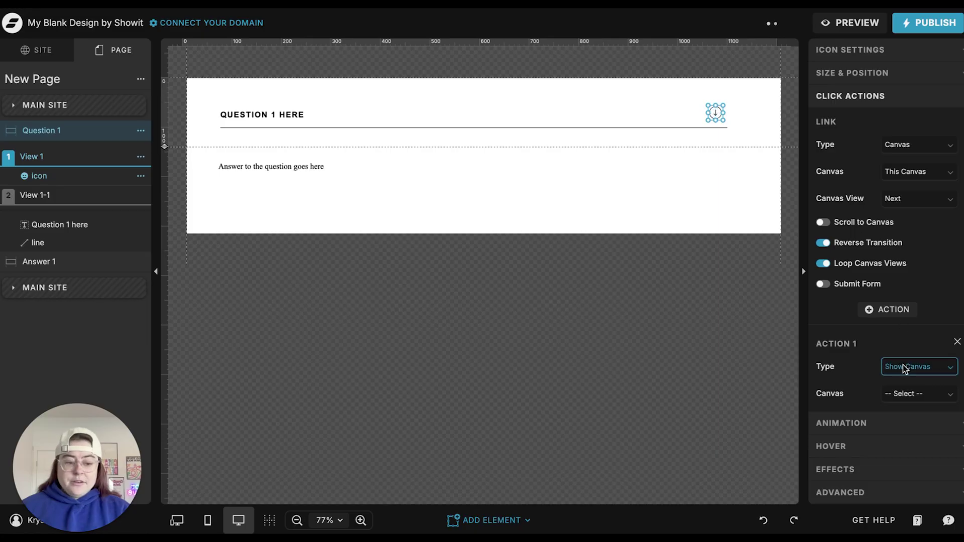
left_click(910, 393)
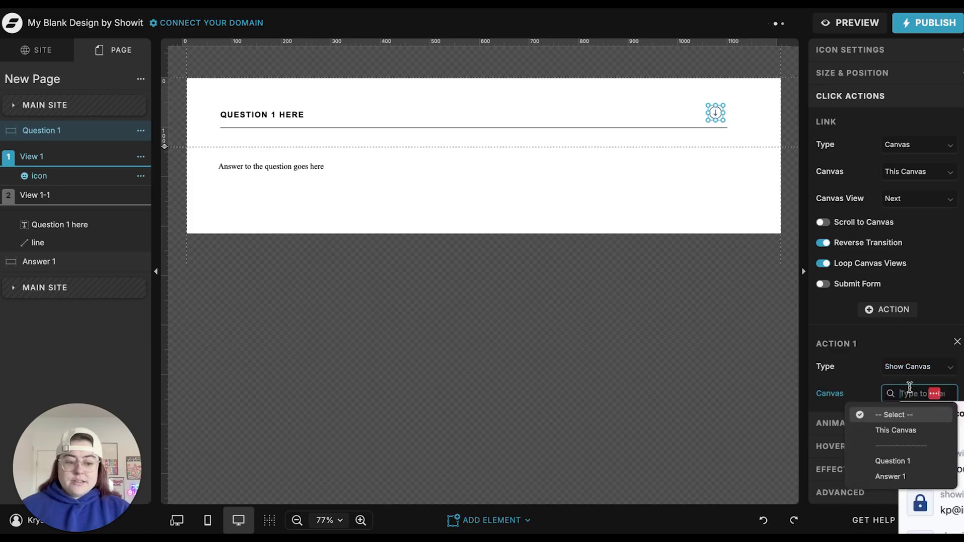
left_click(897, 473)
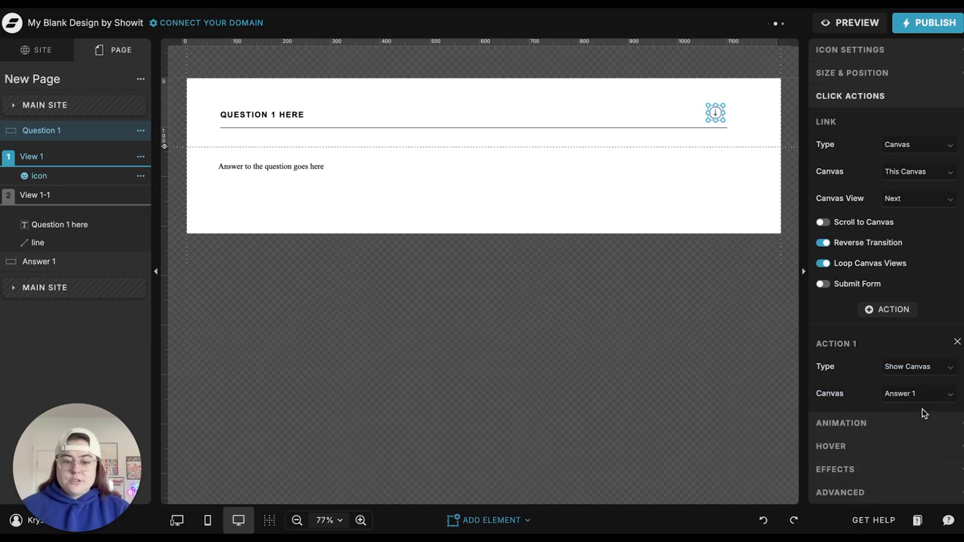
Link the View 1-1 arrow icon to the Previous view of This Canvas, with Scroll to Canvas turned off
left_click(64, 198)
left_click(55, 202)
left_click(906, 145)
left_click(900, 193)
left_click(903, 173)
left_click(899, 207)
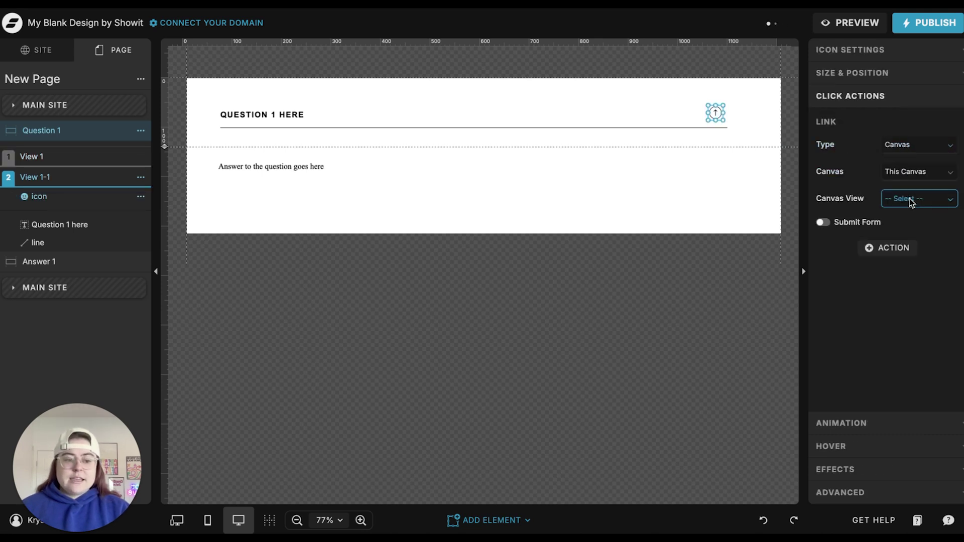
left_click(907, 199)
left_click(889, 250)
left_click(869, 222)
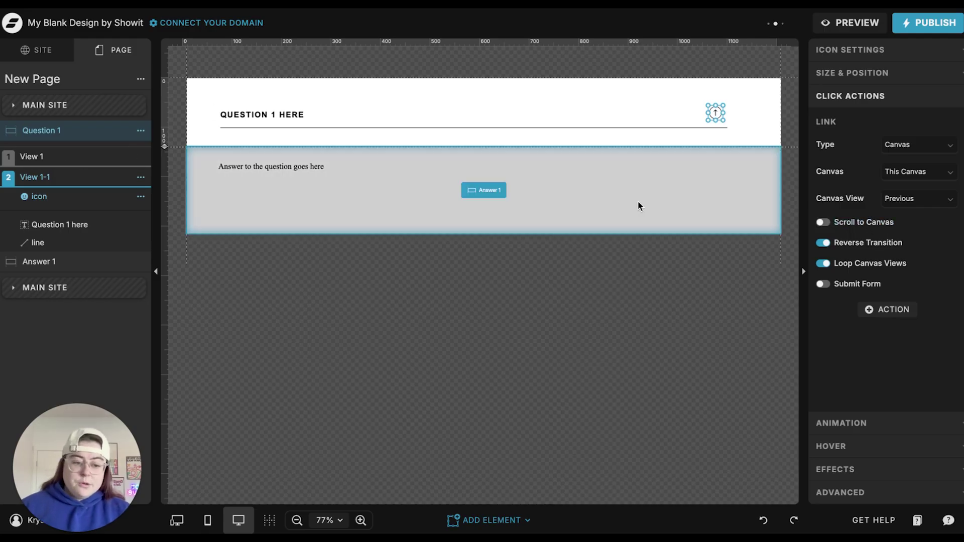
Add a Hide Canvas click action targeting Answer 1 to the up-arrow icon in View 1-1
left_click(894, 312)
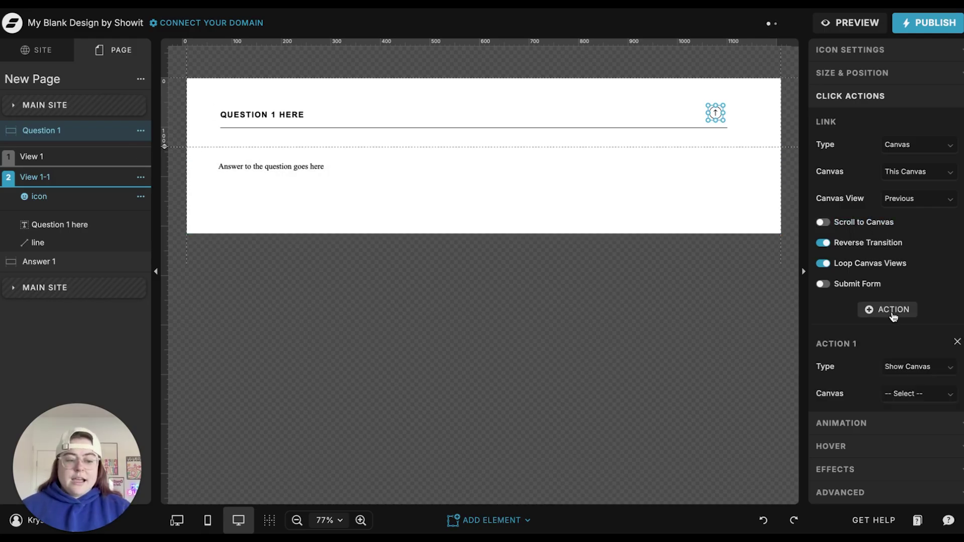
left_click(915, 367)
left_click(910, 404)
left_click(911, 396)
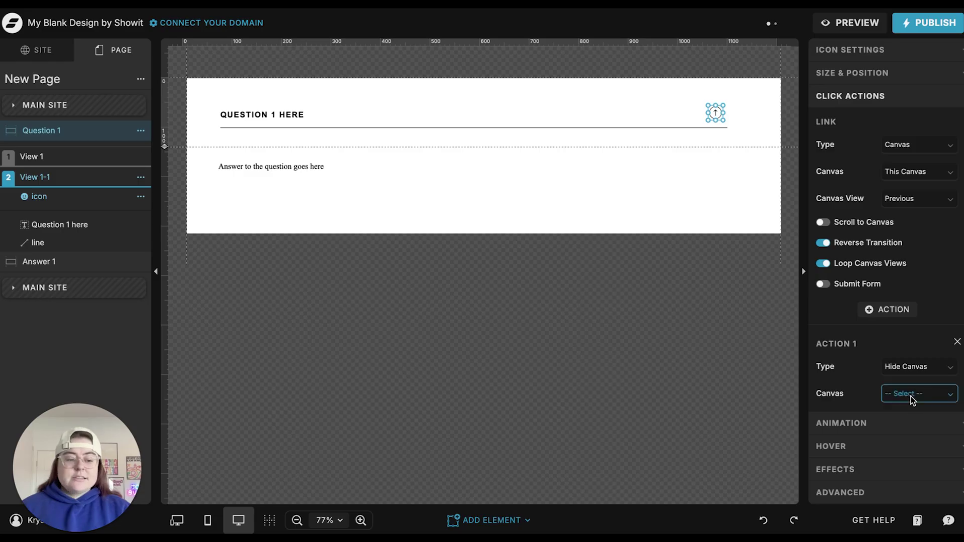
left_click(891, 476)
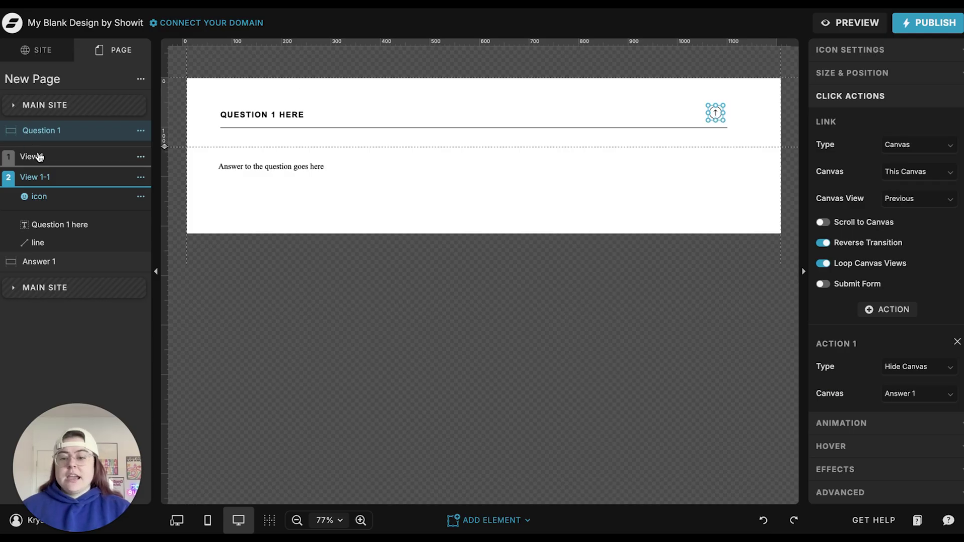
Preview the page and test the arrow icon by expanding and collapsing the answer, and return to the editor
left_click(41, 159)
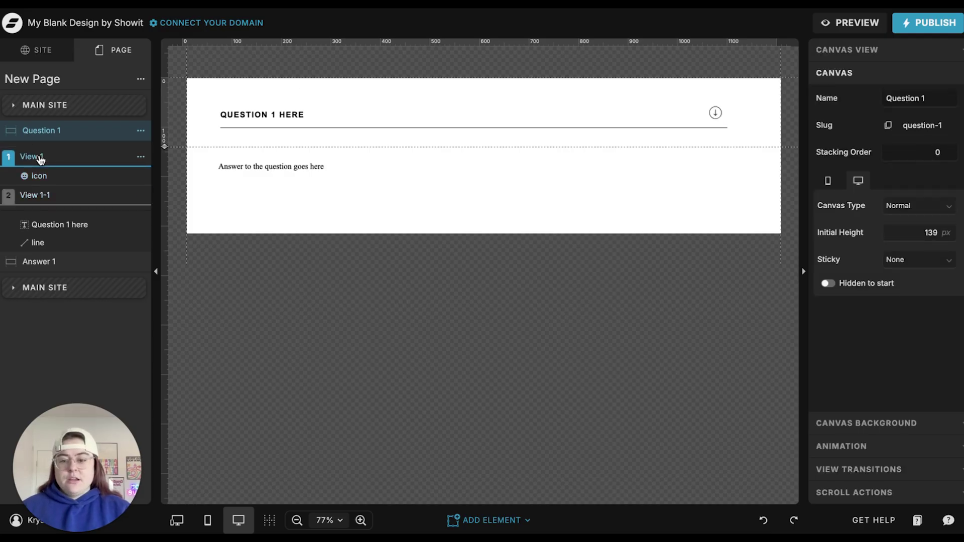
left_click(195, 159)
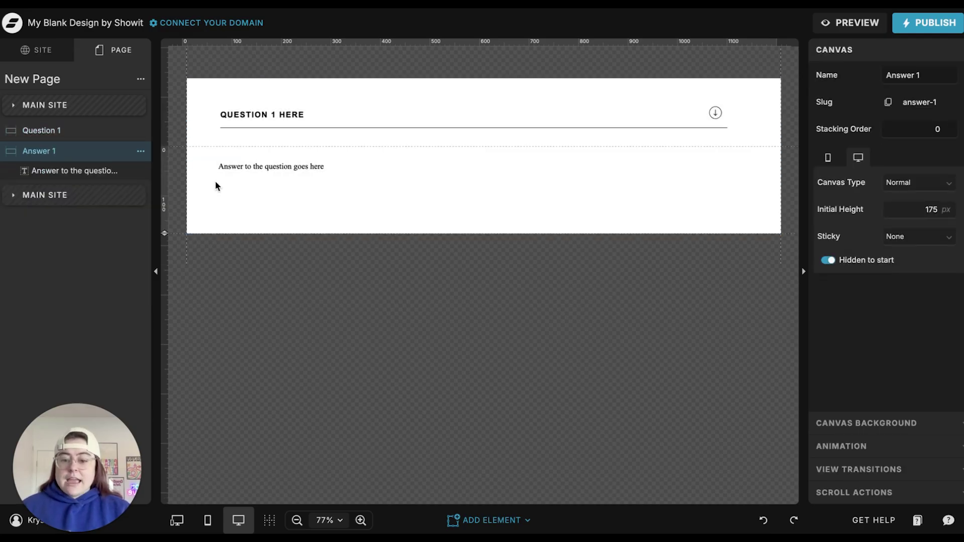
left_click(850, 23)
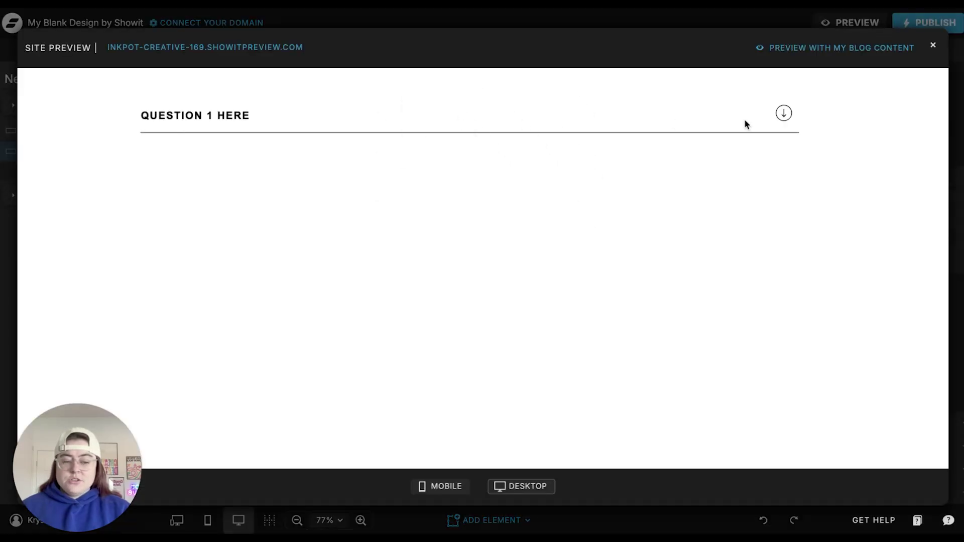
left_click(784, 114)
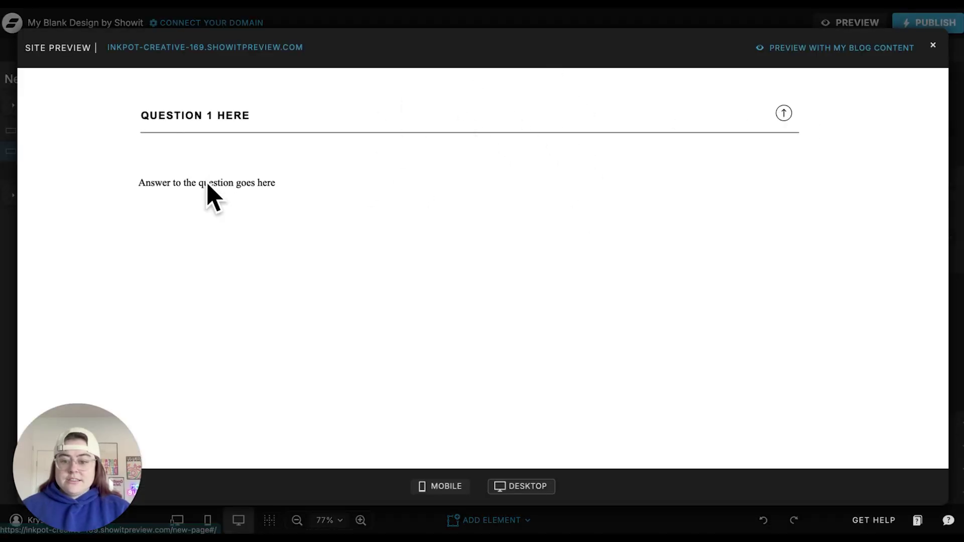
left_click(782, 114)
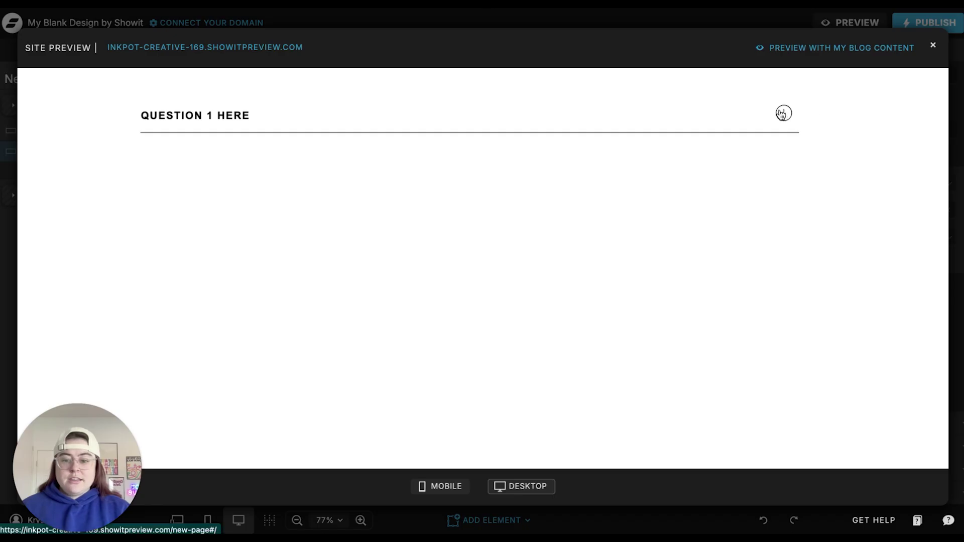
left_click(345, 24)
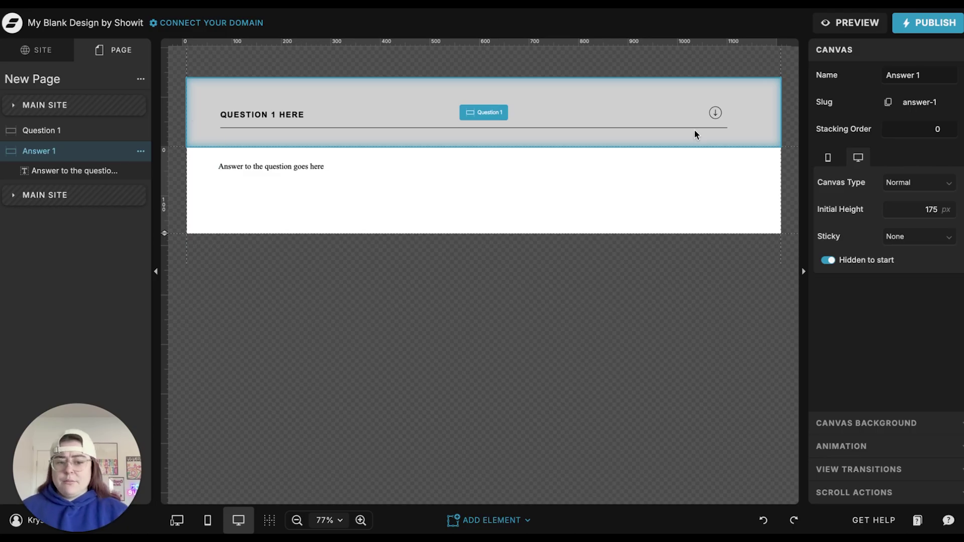
Give the down-arrow icon in the Question 1 canvas a custom hover effect using blue colour style 2
left_click(339, 113)
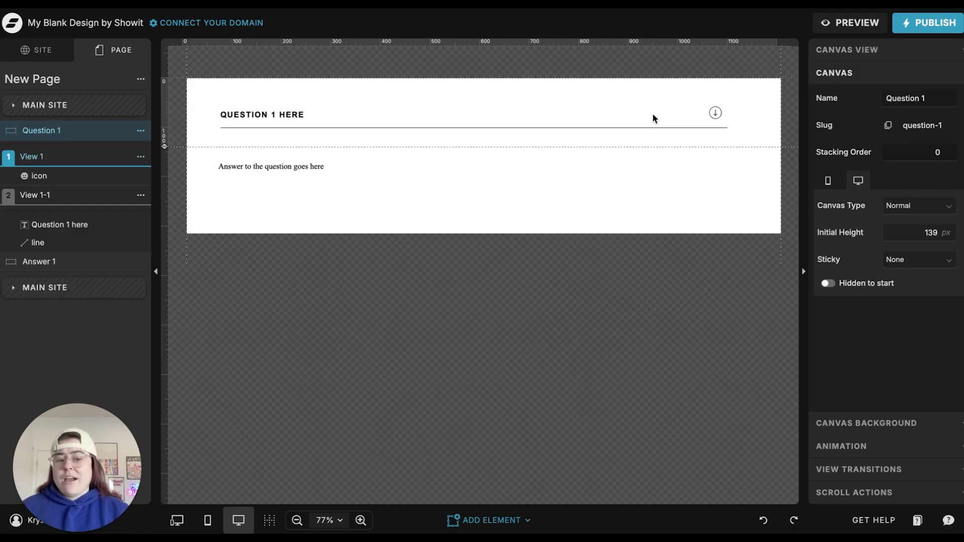
left_click(715, 113)
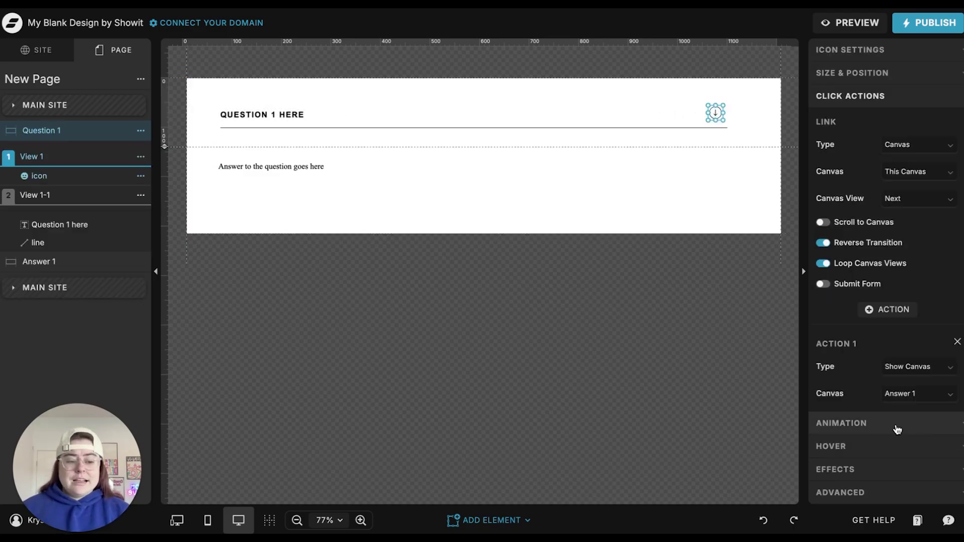
left_click(872, 446)
left_click(900, 171)
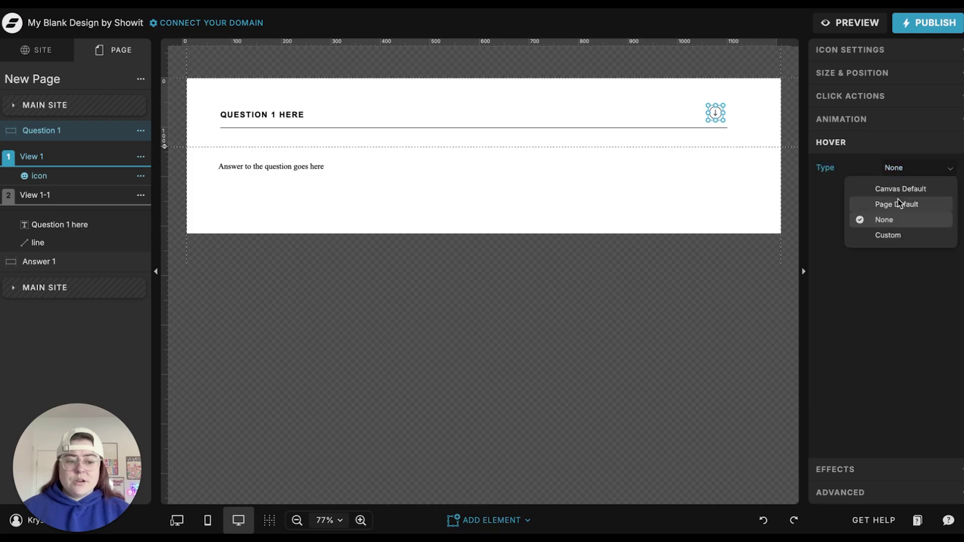
left_click(894, 236)
left_click(744, 245)
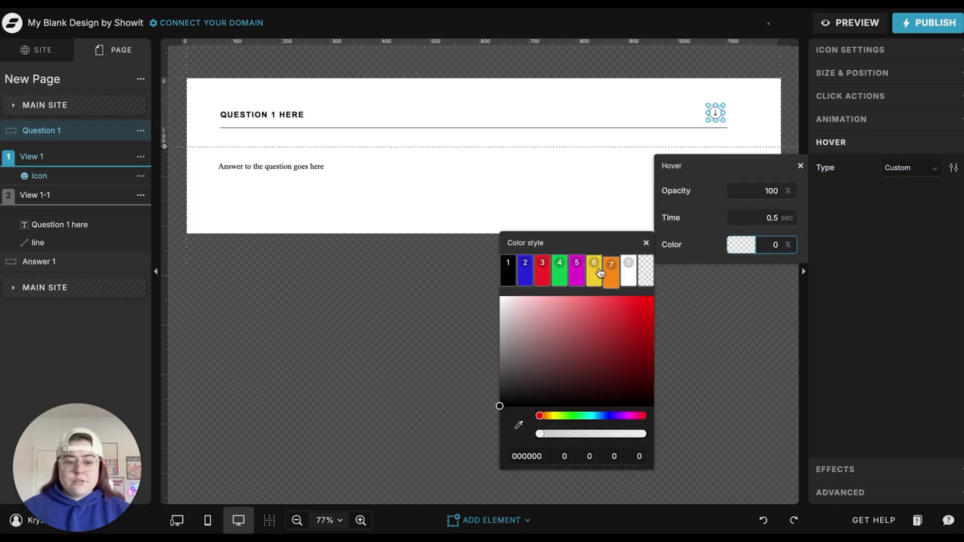
left_click(525, 271)
left_click(859, 240)
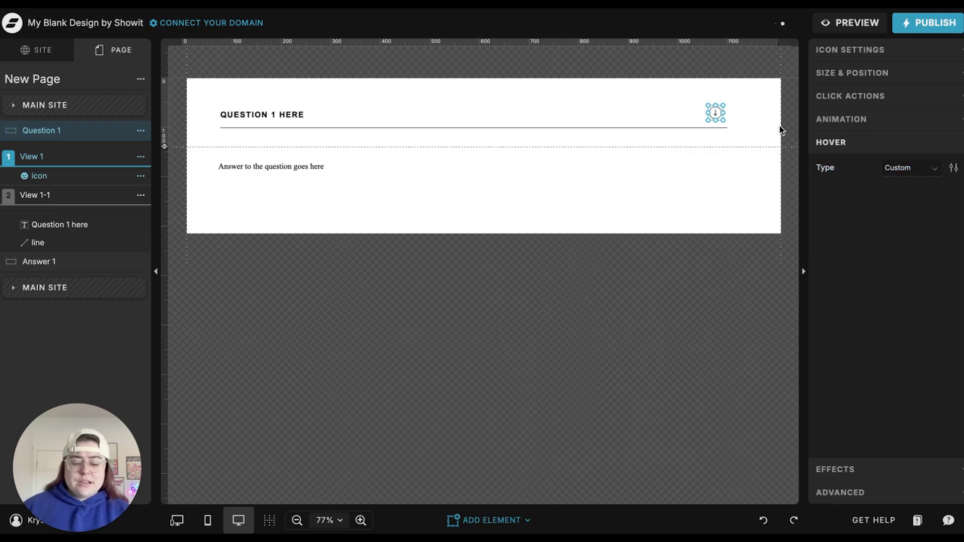
left_click(639, 112)
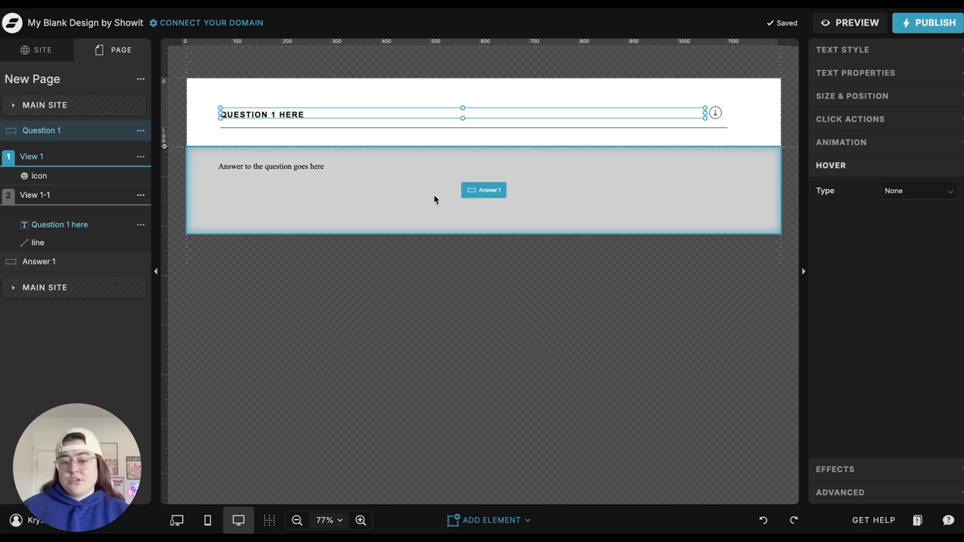
Duplicate the Answer 1 and Question 1 canvases and place the question copy directly above the answer copy
left_click(360, 181)
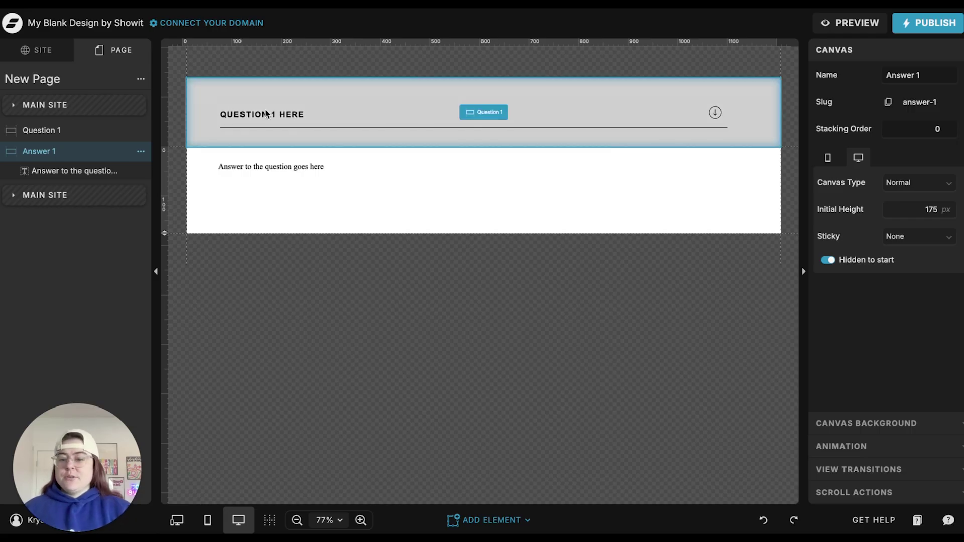
left_click(141, 151)
left_click(172, 204)
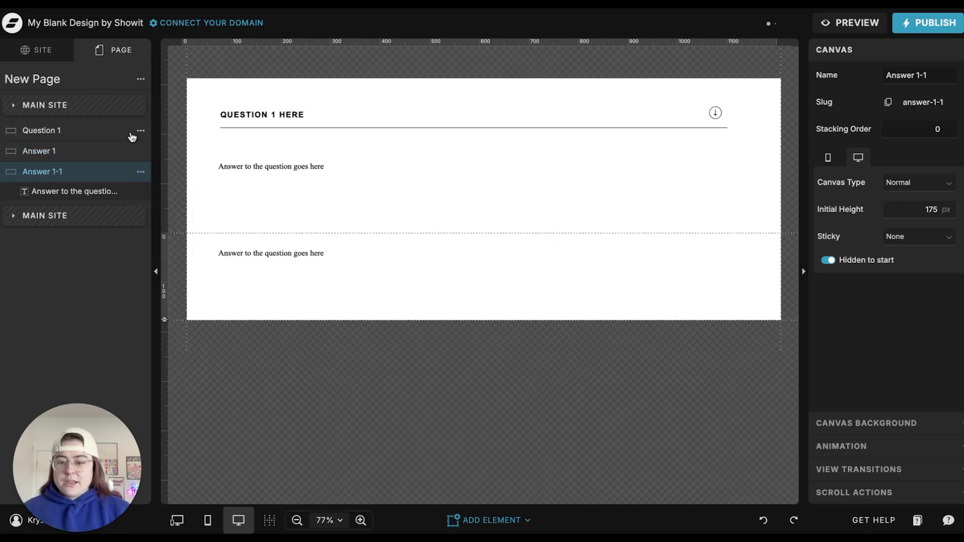
left_click(141, 131)
left_click(180, 187)
left_click_drag(64, 151, 87, 293)
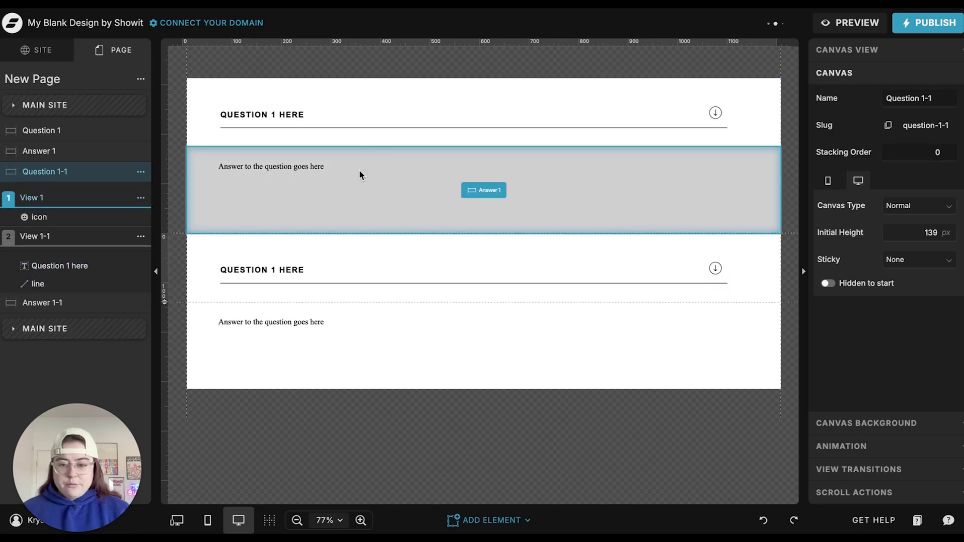
Change the duplicated question's heading text to "Question 2 here"
double_click(251, 272)
left_click(276, 269)
key("BackSpace")
type("2")
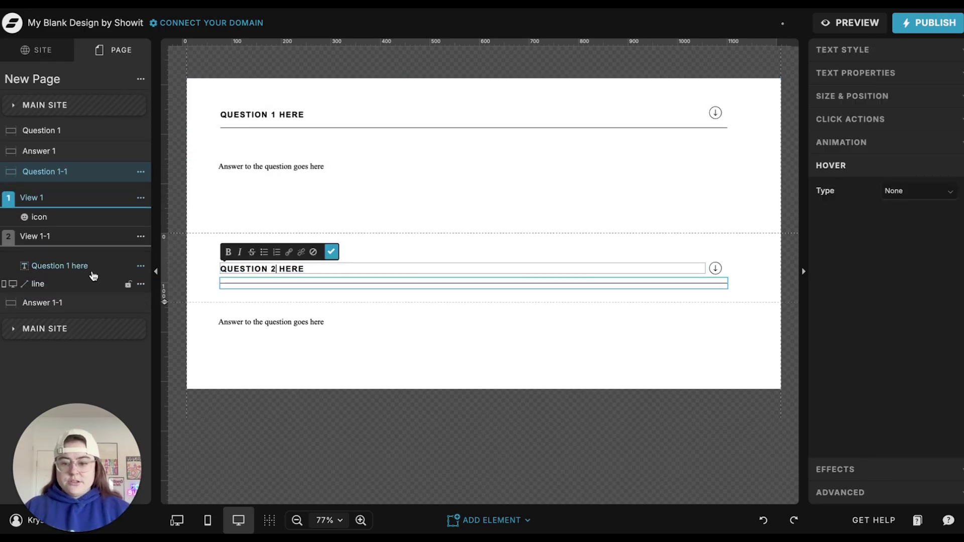
Rename the duplicated question canvas to Question 2
double_click(51, 173)
key("Right")
key("BackSpace")
key("BackSpace")
key("BackSpace")
type("2")
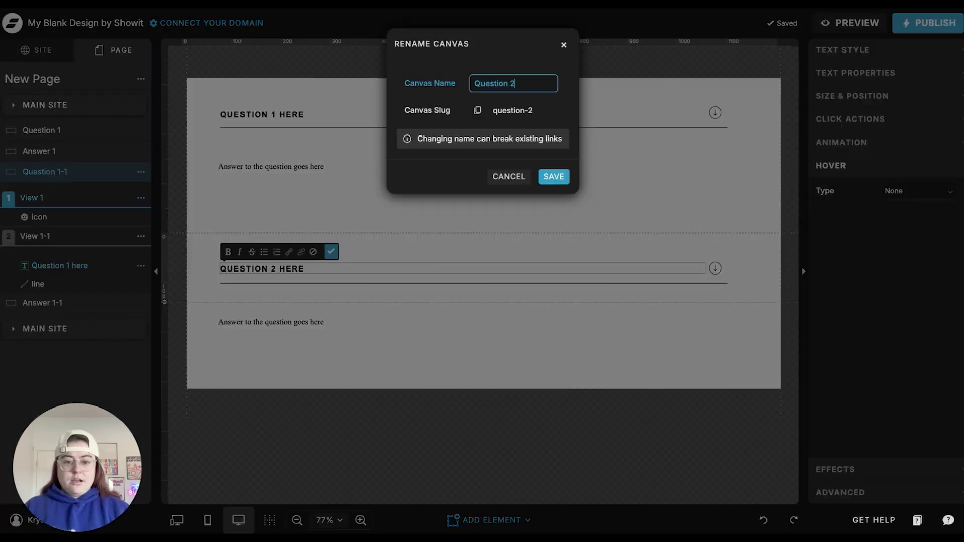
key("Return")
Rename the duplicated answer canvas to Answer 2
left_click(47, 301)
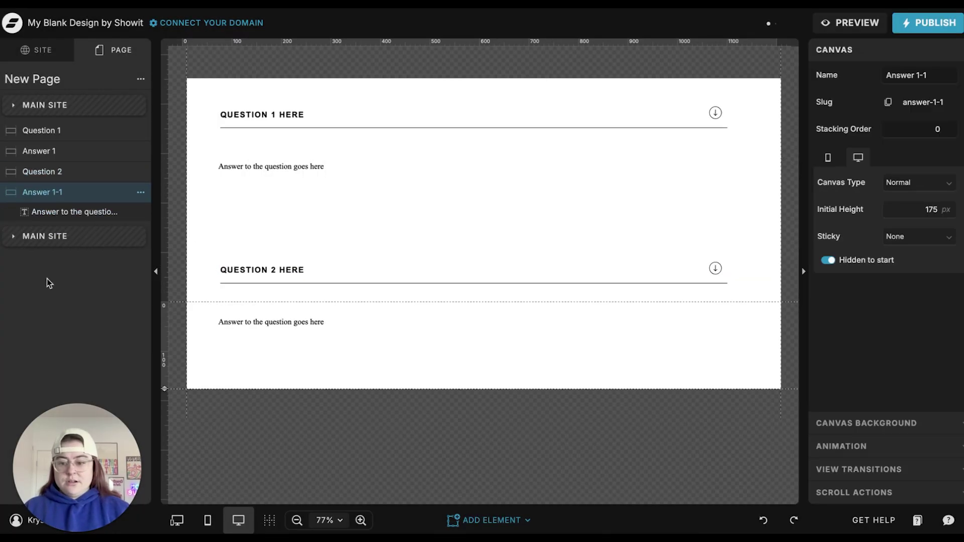
double_click(45, 193)
key("Right")
key("BackSpace")
key("BackSpace")
key("BackSpace")
type("2")
key("Return")
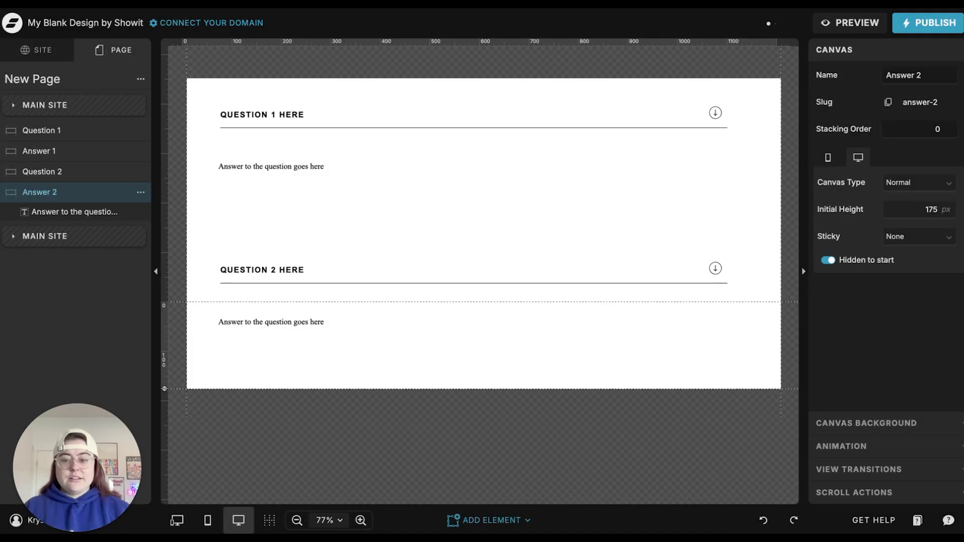
Retarget the Show Canvas action of the arrow icon in Question 2's View 1 to Answer 2
left_click(49, 171)
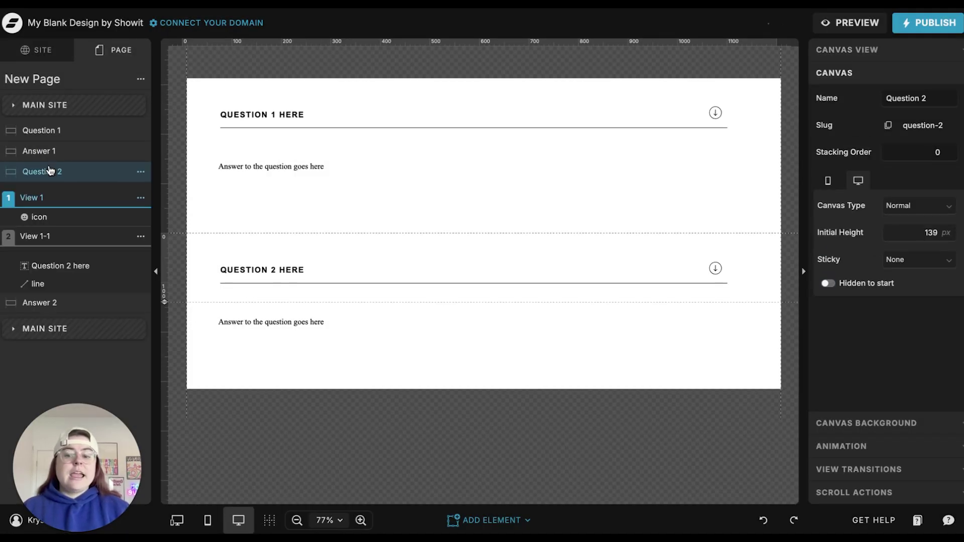
left_click(83, 217)
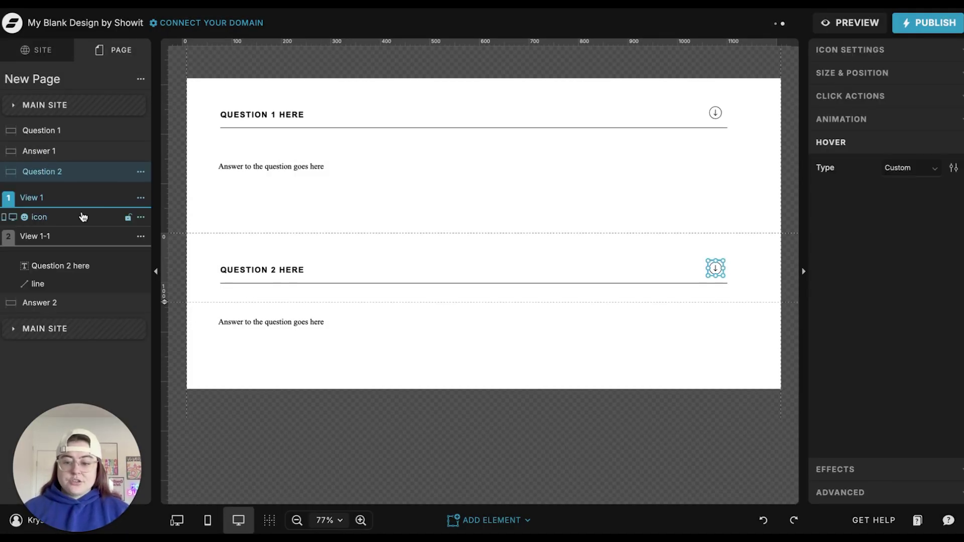
left_click(888, 98)
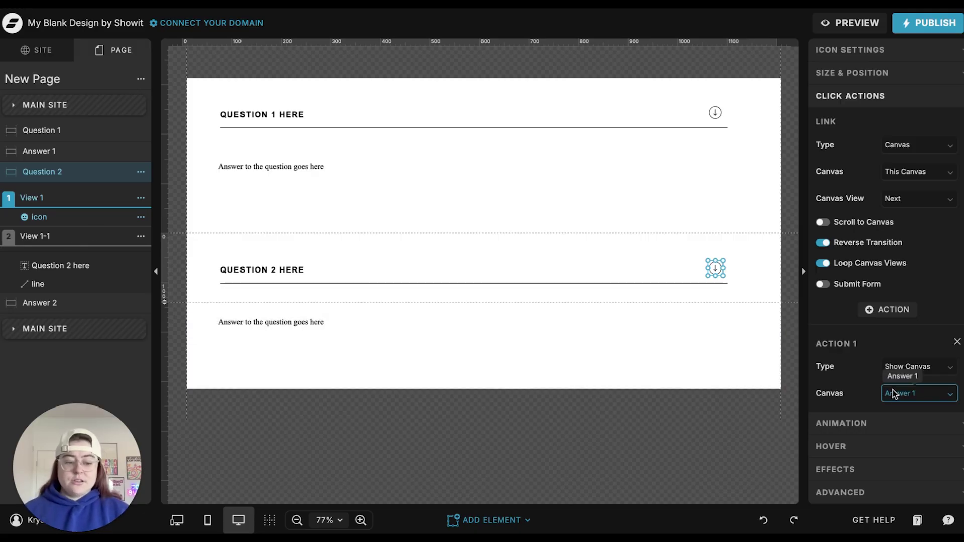
left_click(892, 394)
left_click(890, 507)
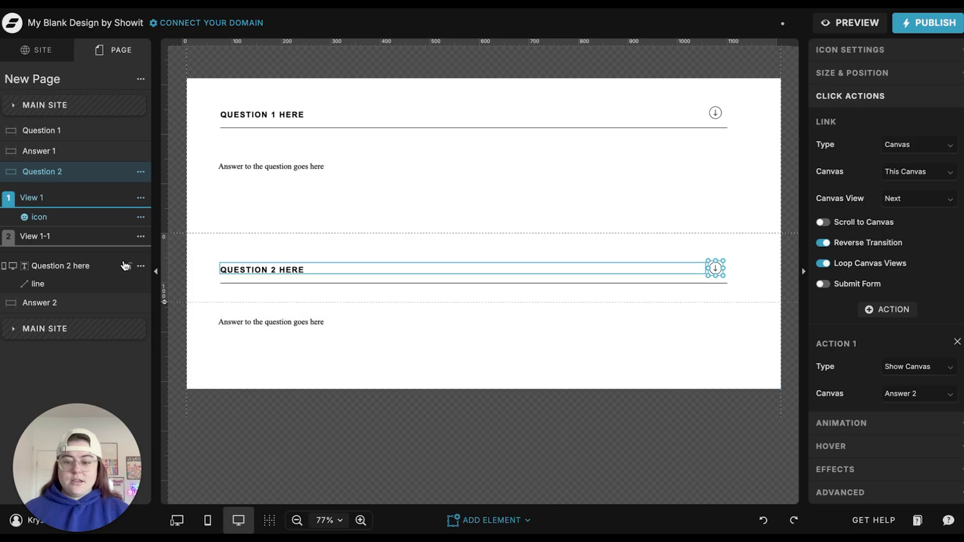
Retarget the Hide Canvas action of the arrow icon in Question 2's View 1-1 to Answer 2
left_click(77, 240)
left_click(71, 242)
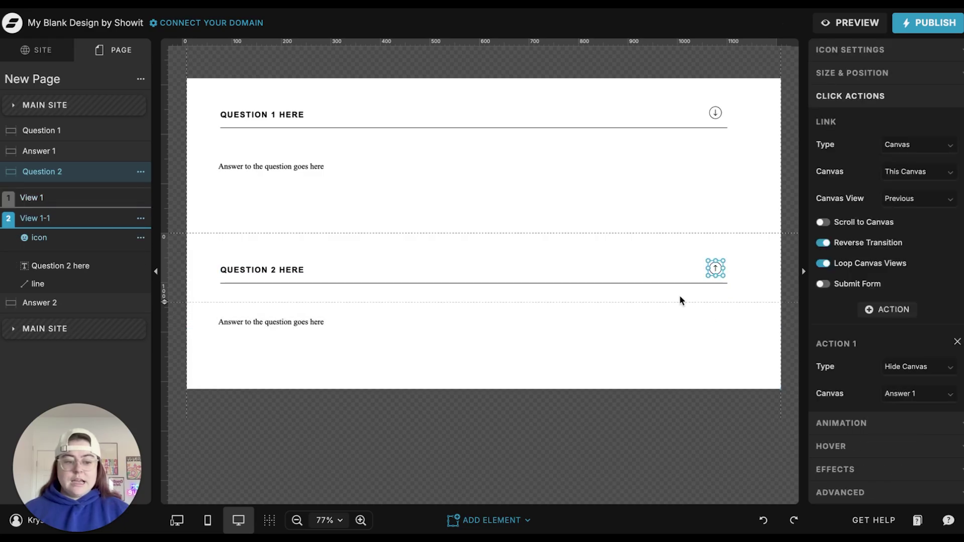
left_click(898, 393)
left_click(896, 508)
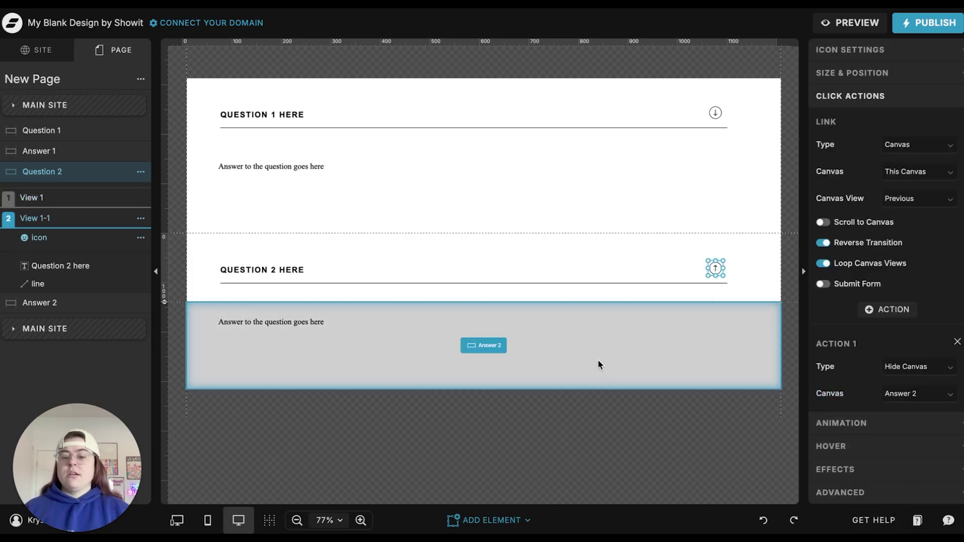
Preview the page, test expanding and collapsing both answers with their arrow icons, and return to the editor
left_click(853, 24)
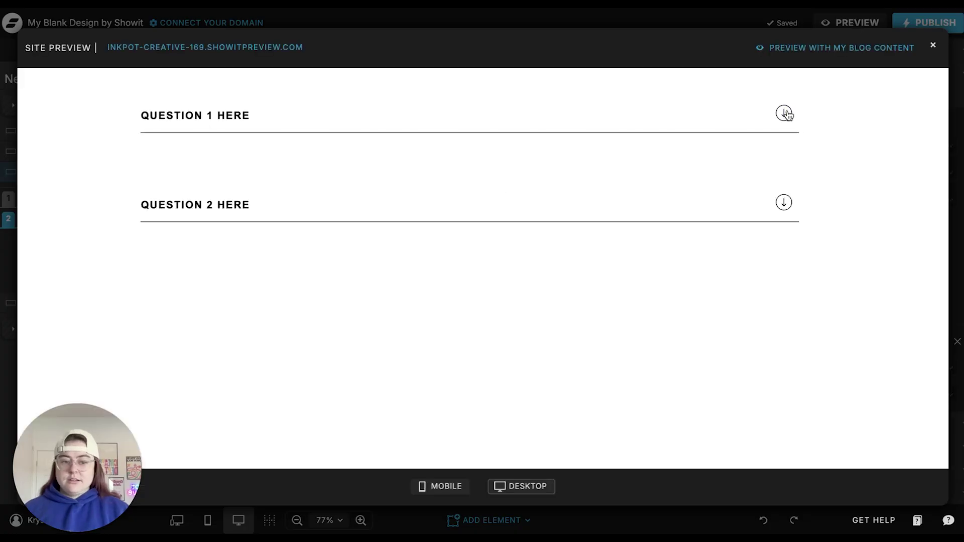
left_click(784, 114)
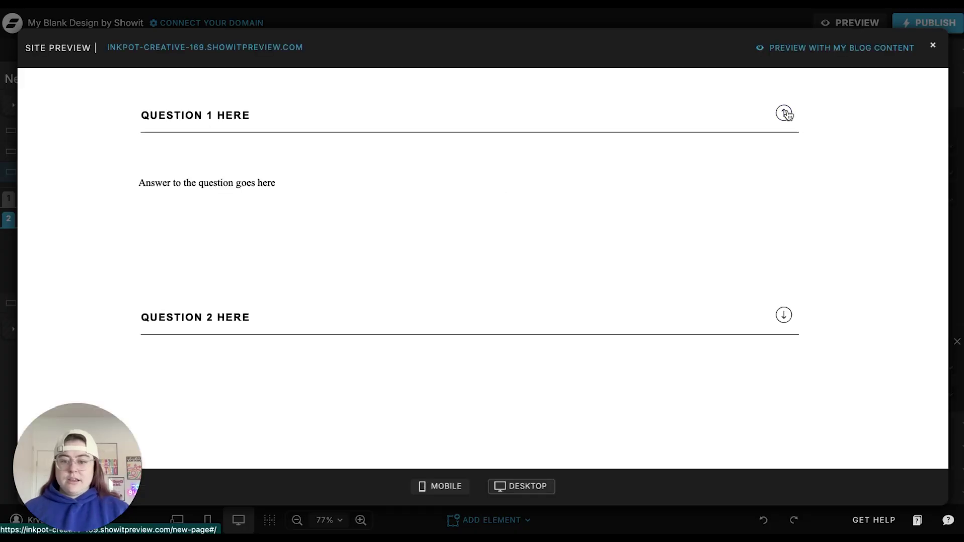
left_click(785, 113)
left_click(784, 202)
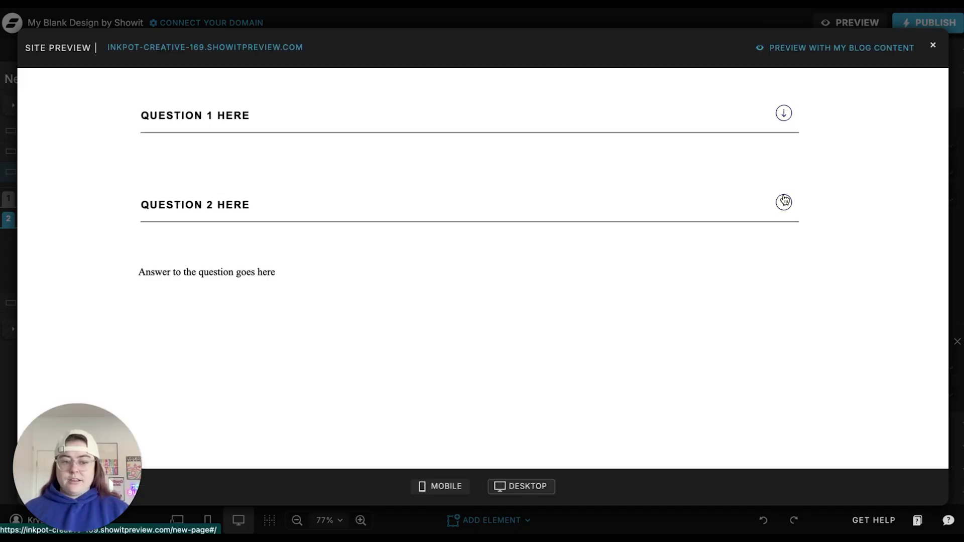
left_click(785, 202)
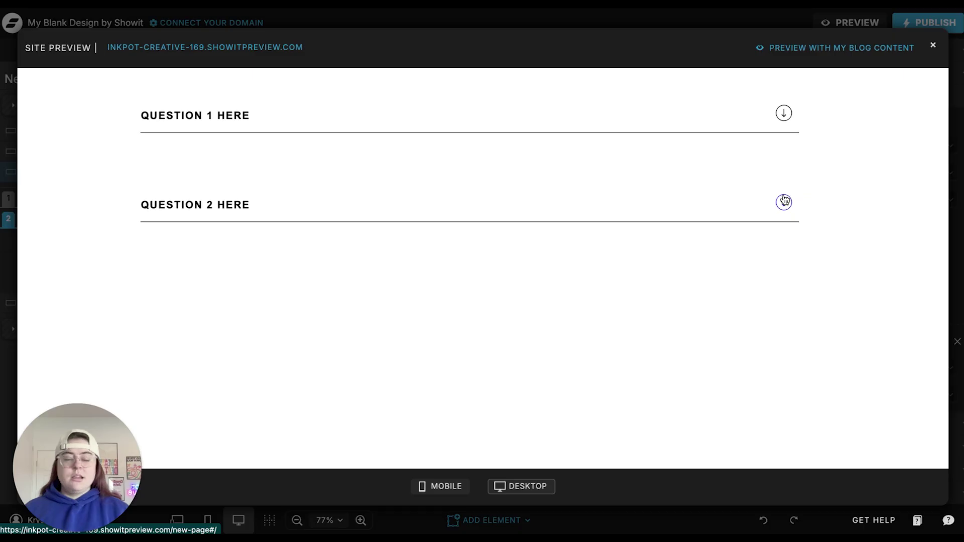
left_click(328, 14)
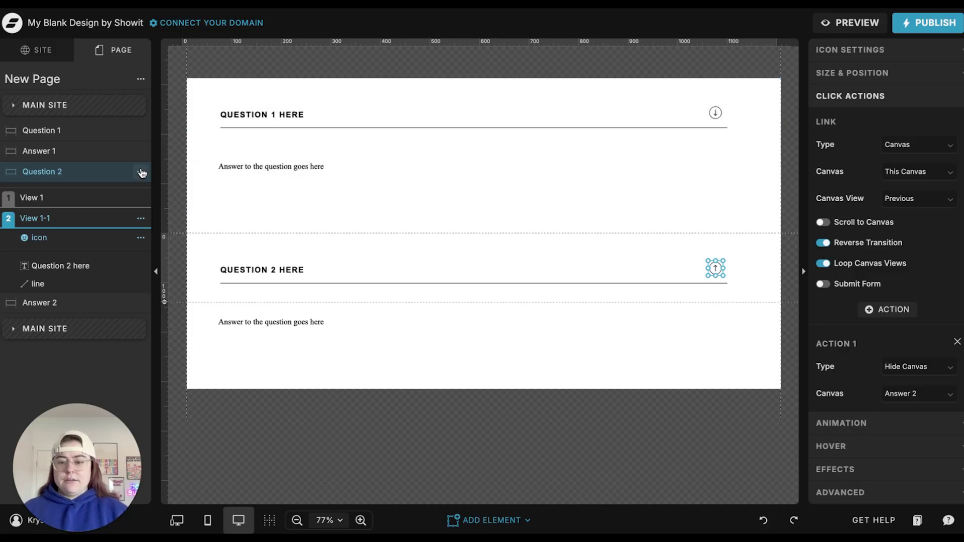
Duplicate the Question 2 and Answer 2 canvases three times, and add a new blank canvas to the page
left_click(141, 303)
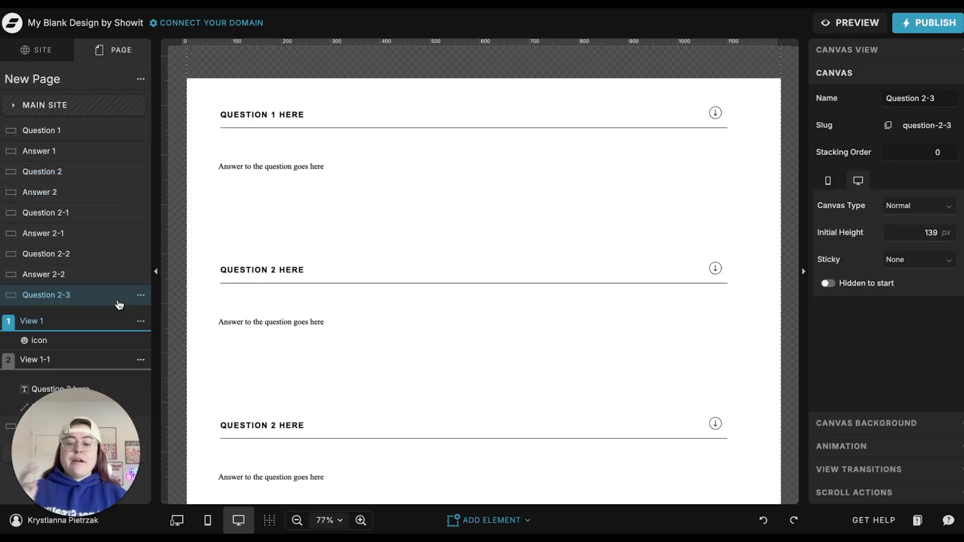
left_click(140, 79)
left_click(184, 108)
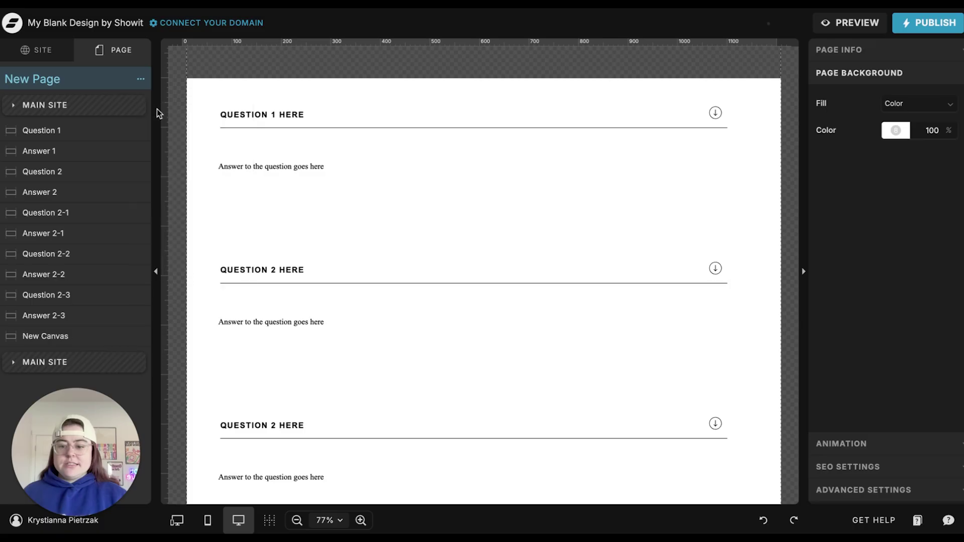
Fill the new blank canvas's background with orange colour style 7
left_click(67, 337)
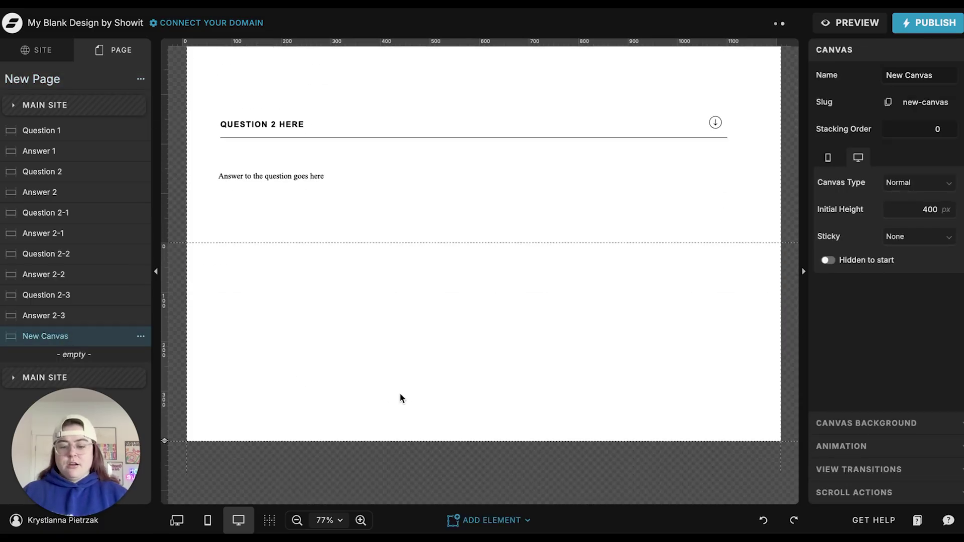
left_click(883, 423)
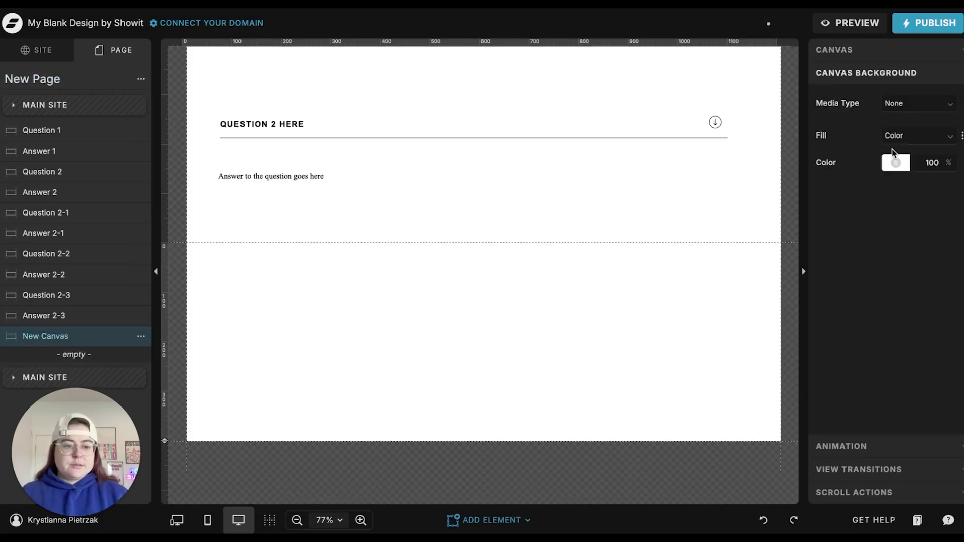
left_click(893, 162)
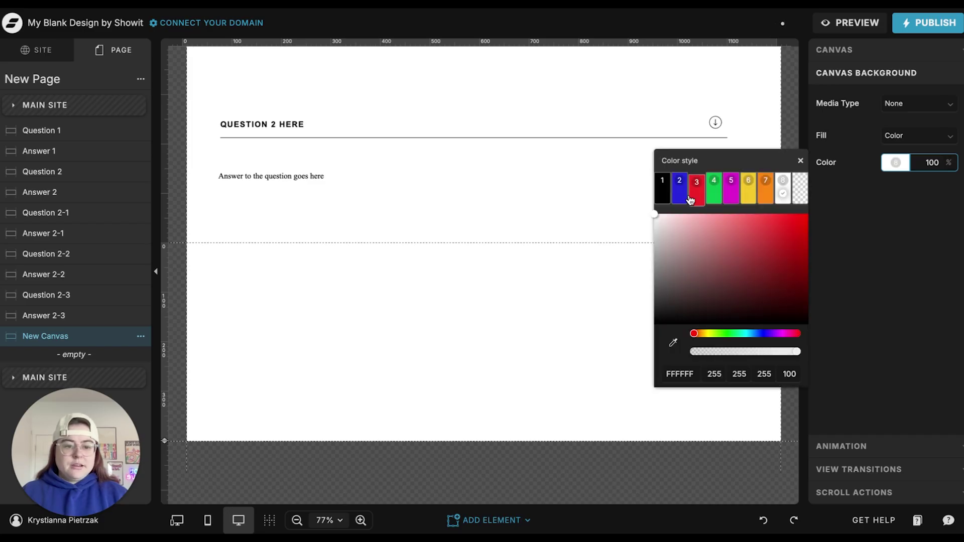
left_click(766, 190)
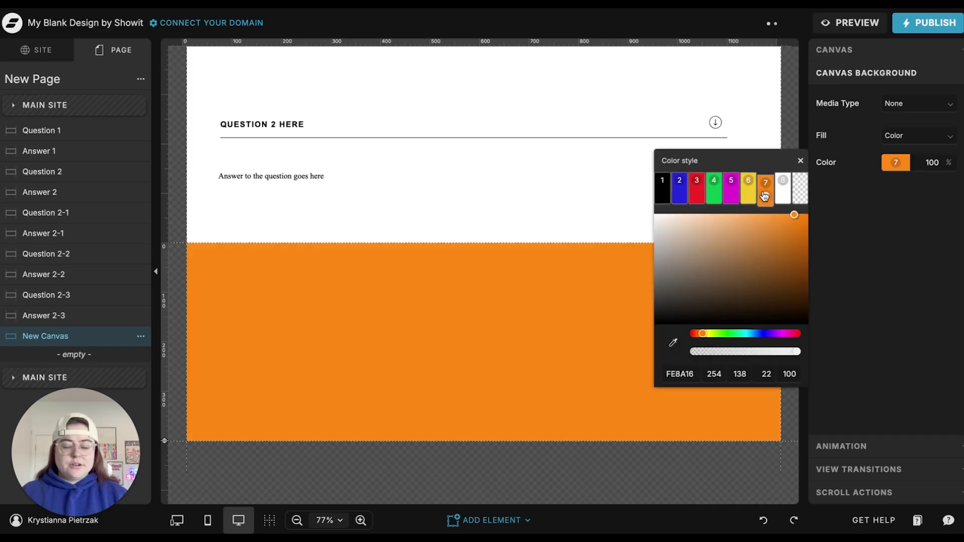
left_click(394, 314)
Add a Heading text element to the orange canvas and set its text to "Next Canvas"
left_click(467, 523)
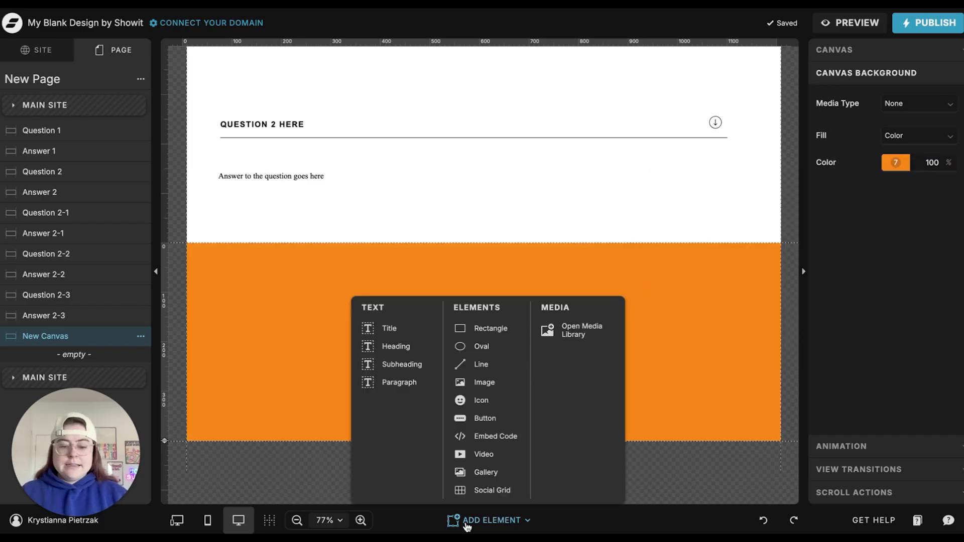
left_click(397, 346)
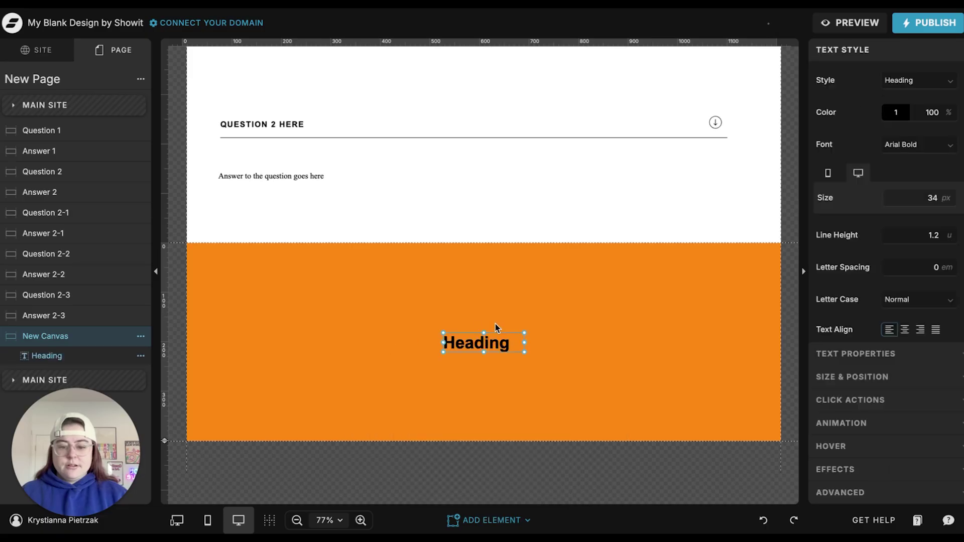
double_click(456, 345)
type("Next Canvas")
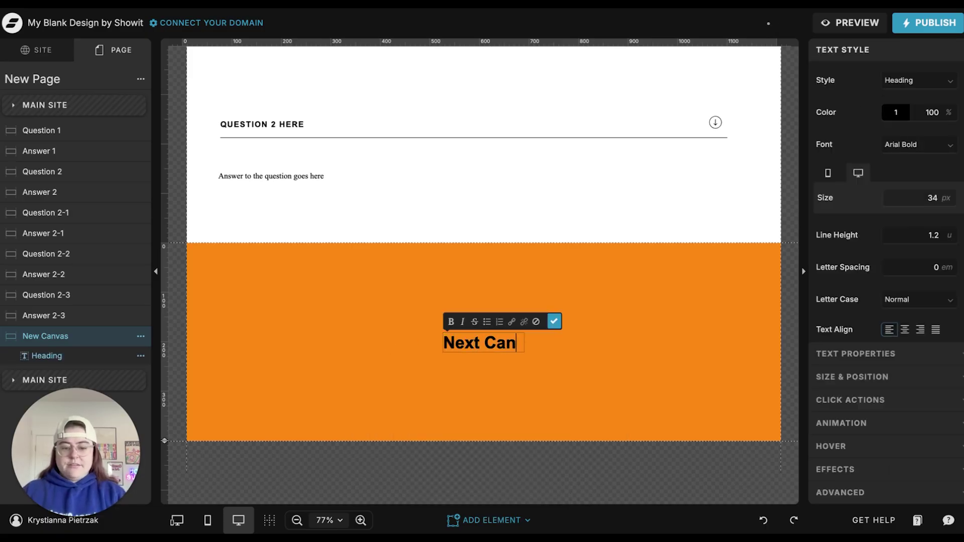
key("Escape")
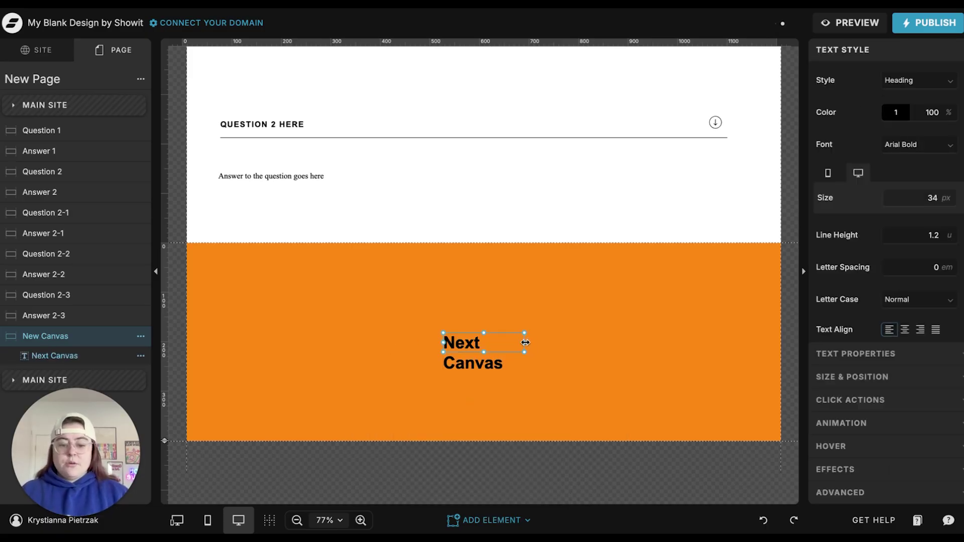
Widen the "Next Canvas" heading to about 407 px with centered text, and position it horizontally centered on the orange canvas at Y about 123 px
left_click_drag(524, 343, 645, 343)
left_click(905, 330)
left_click(827, 375)
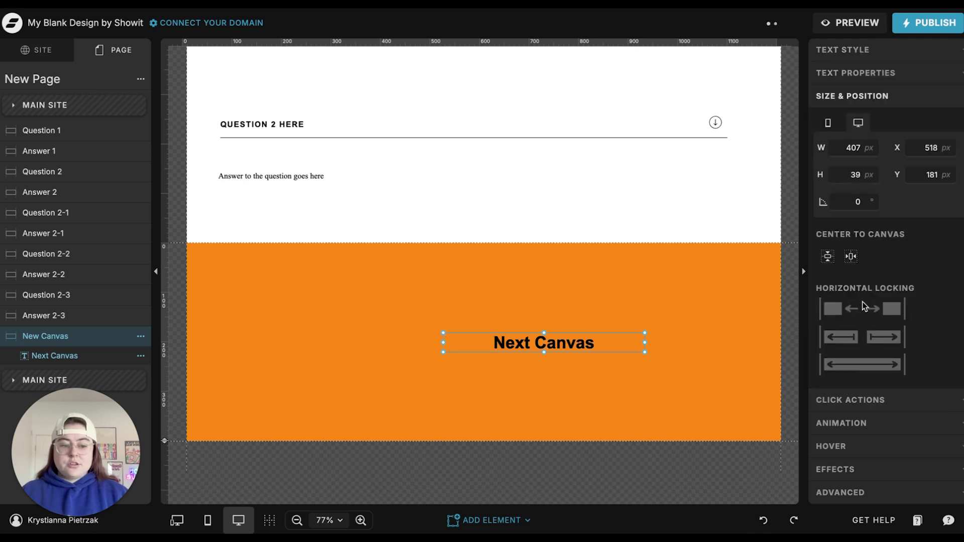
left_click(851, 256)
left_click_drag(491, 343, 490, 316)
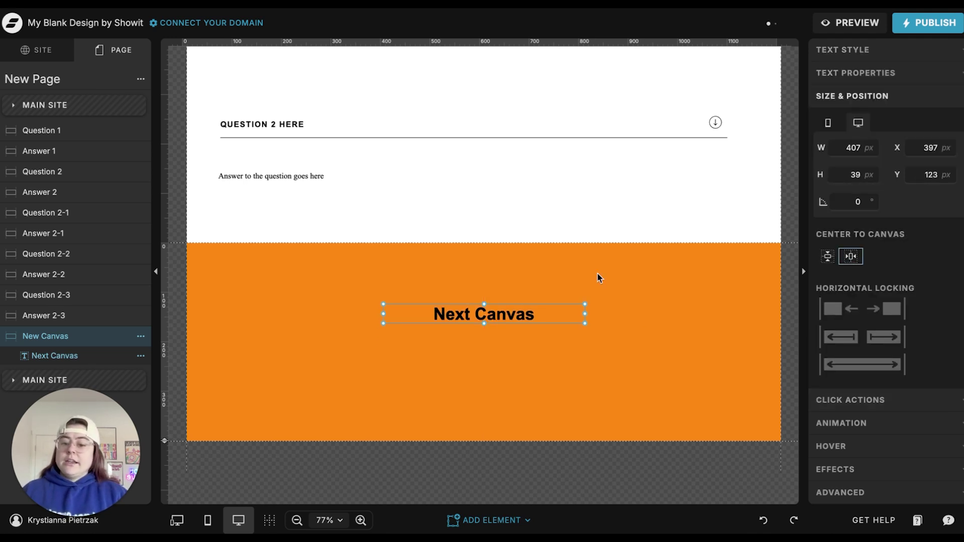
left_click(598, 277)
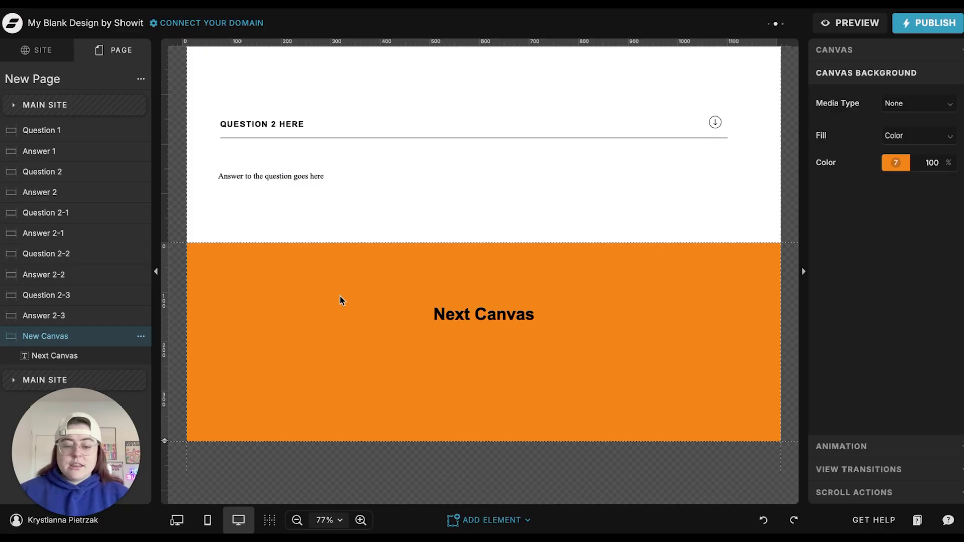
Preview the page, check the spacing between the last question and the orange canvas, and return to the editor
left_click(837, 22)
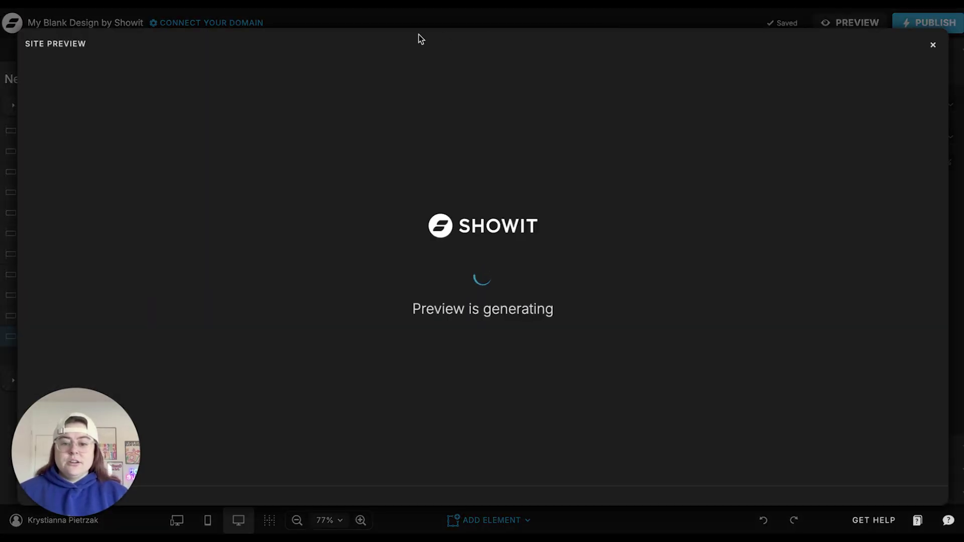
scroll(592, 272, "down", 6)
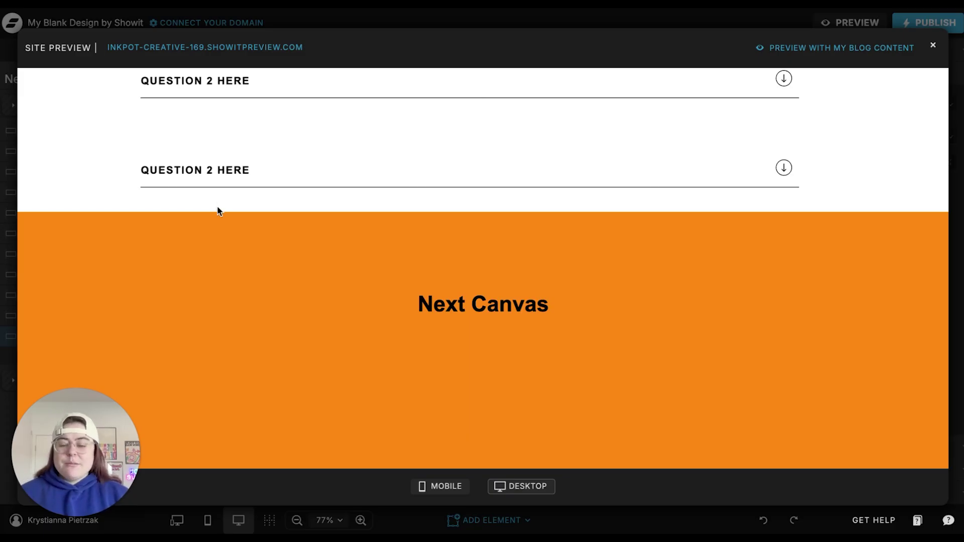
left_click(294, 22)
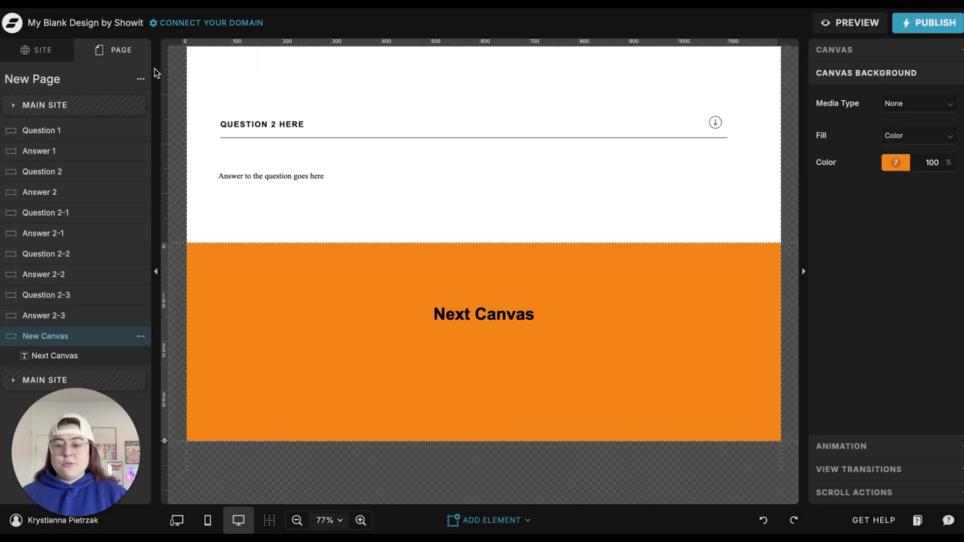
Add a new blank canvas between the Answer 2-3 canvas and the orange canvas, and rename it "Spacer"
left_click(141, 79)
left_click(200, 115)
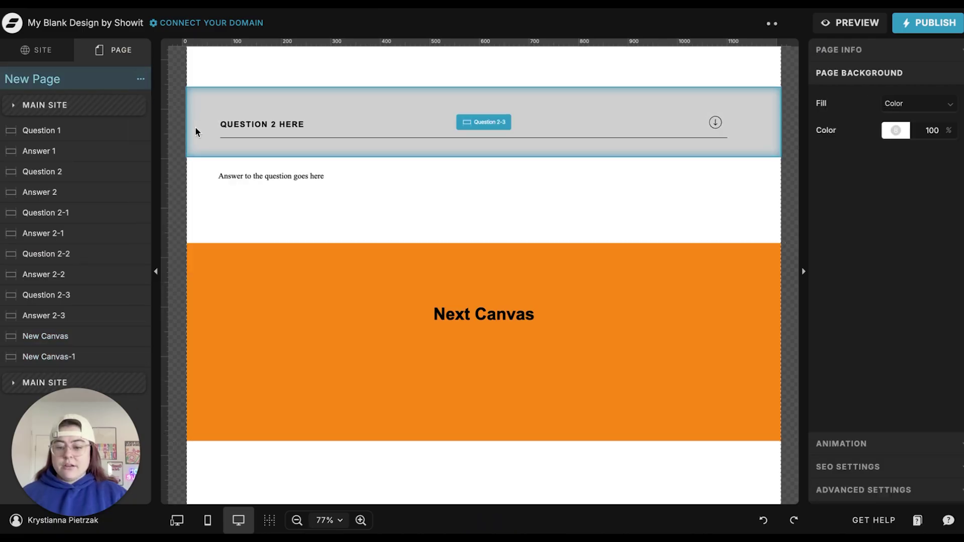
left_click_drag(26, 356, 38, 336)
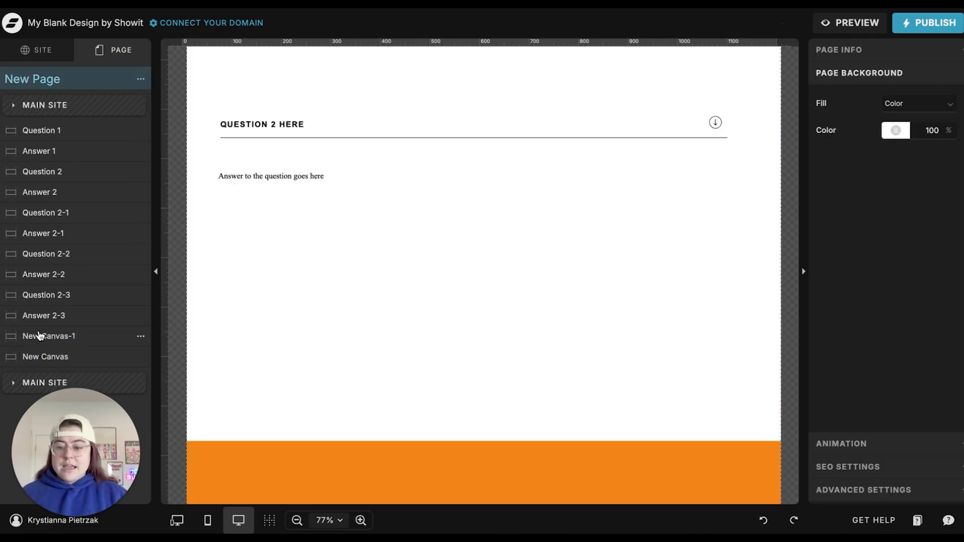
double_click(39, 336)
type("Spacer")
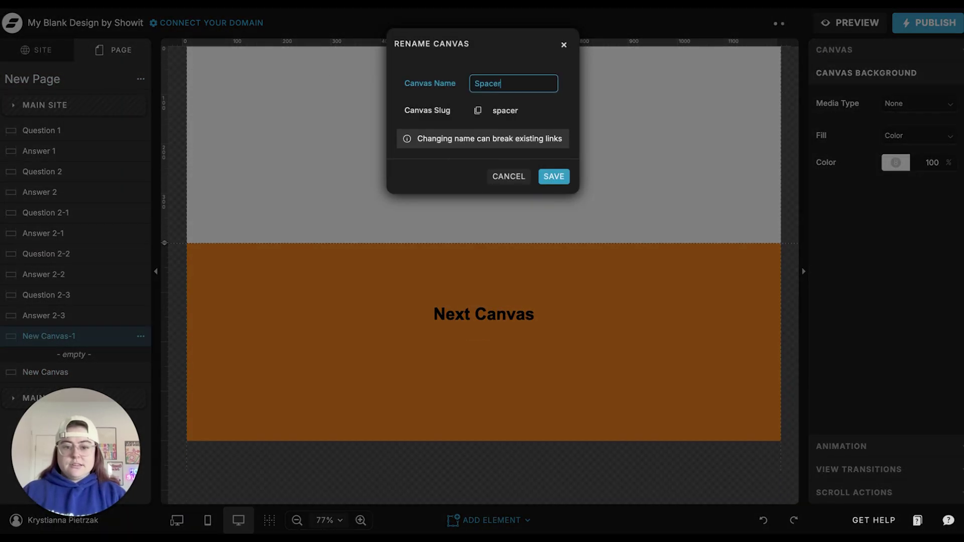
key("Return")
Reduce the Spacer canvas's height to about 68 px and show its canvas settings
scroll(275, 170, "up", 1)
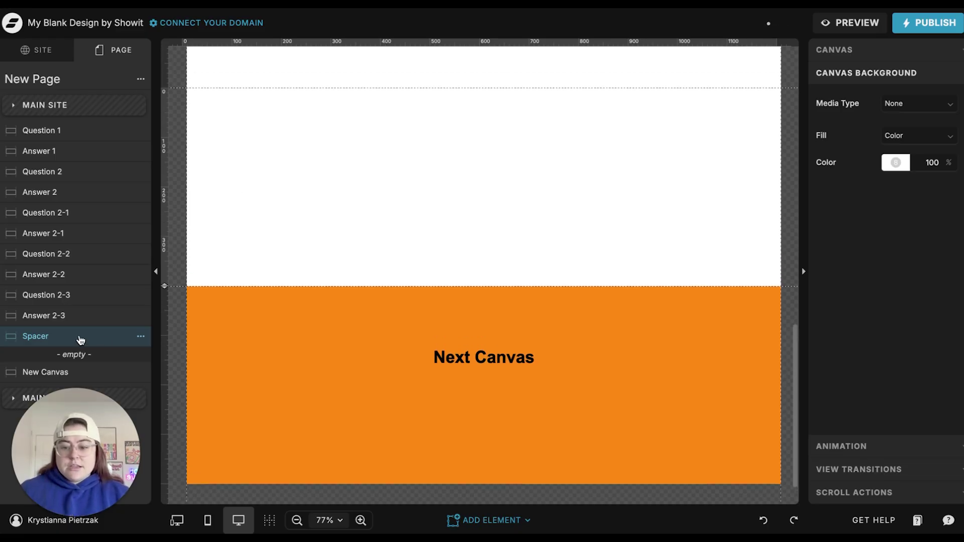
scroll(351, 145, "up", 3)
left_click_drag(164, 388, 168, 225)
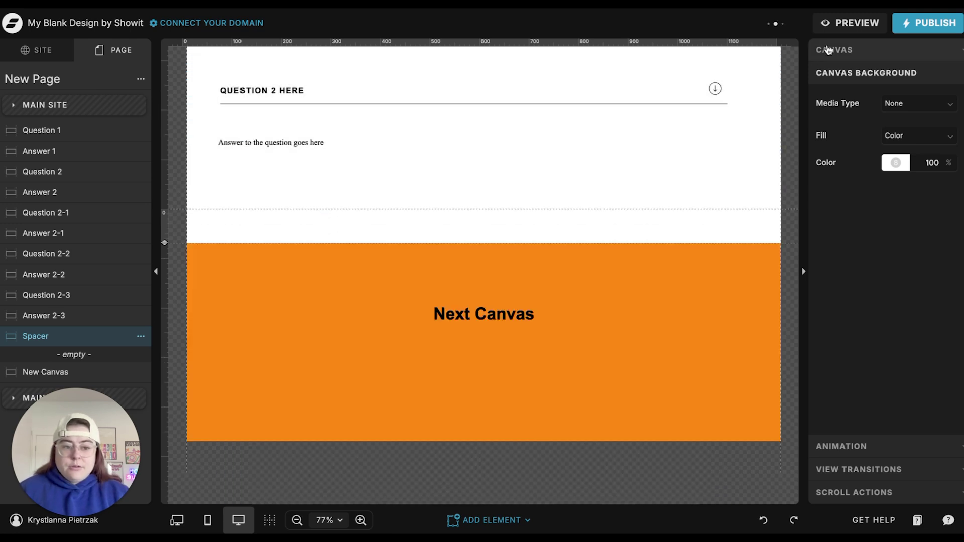
left_click(828, 48)
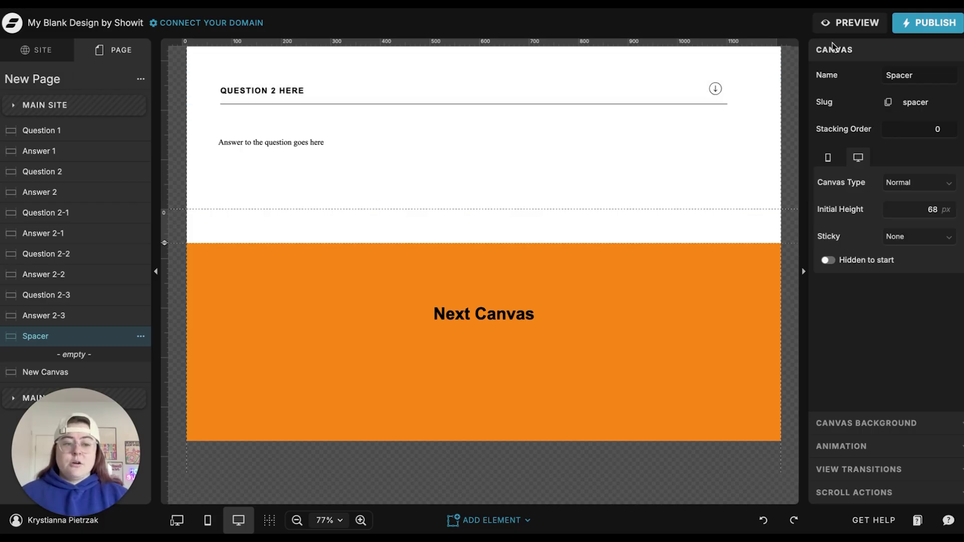
Preview the page with the spacer, test the last question's arrow icon, and return to the editor
left_click(860, 23)
scroll(612, 239, "down", 5)
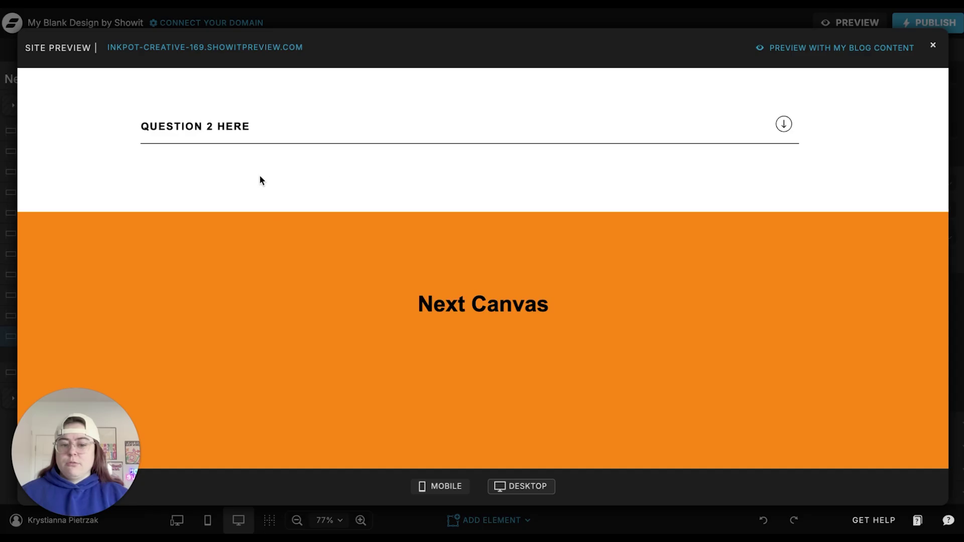
left_click(785, 125)
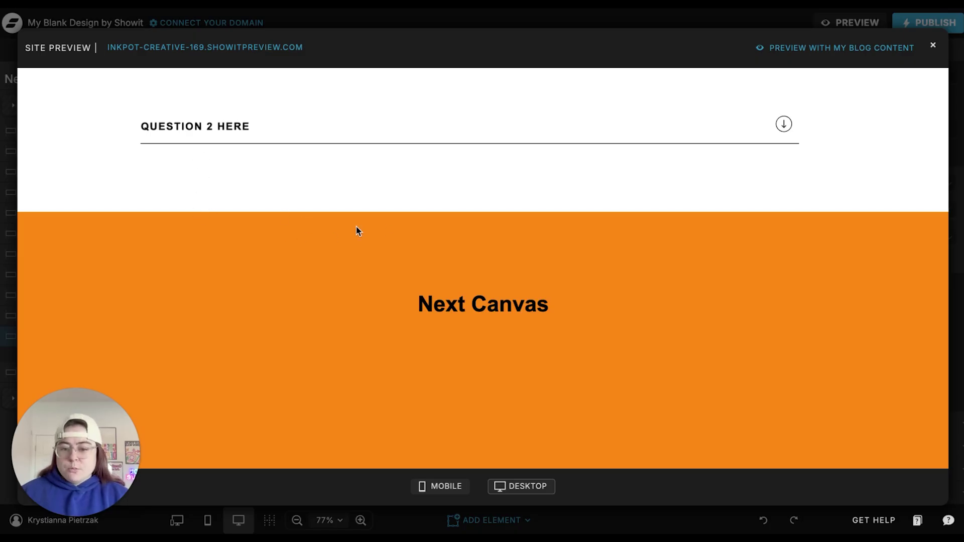
left_click(367, 14)
Review both views of the Question 1 canvas and inspect the click actions of the arrow icon in View 1
scroll(454, 132, "up", 15)
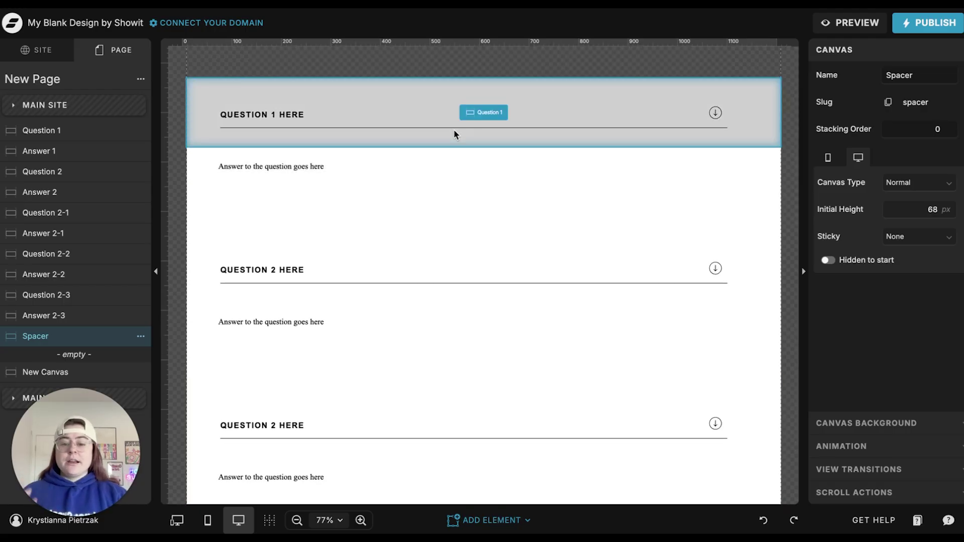
left_click(454, 131)
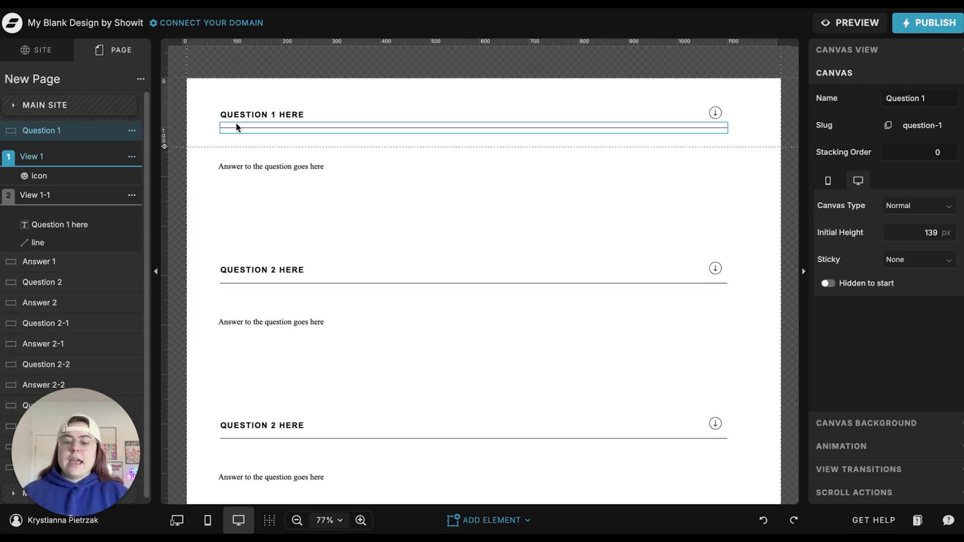
left_click(54, 195)
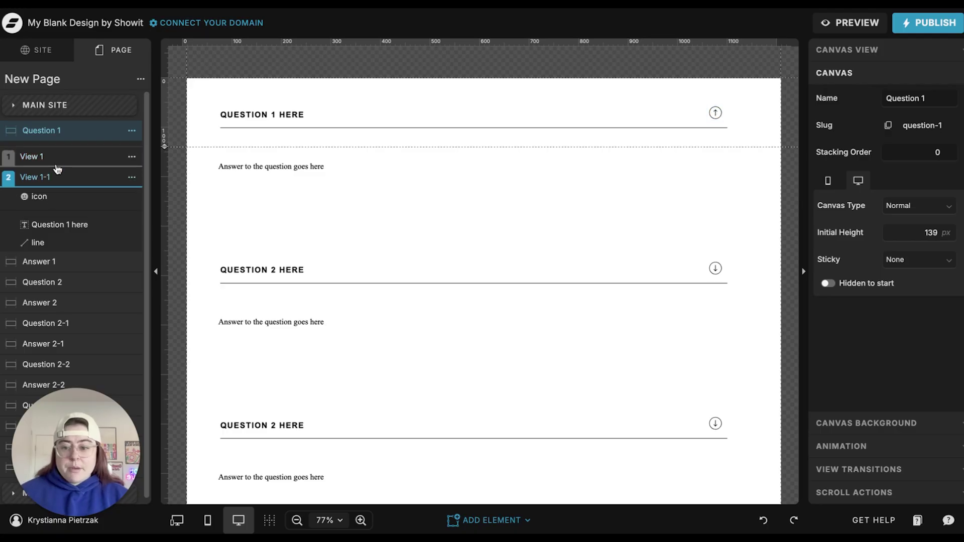
left_click(58, 158)
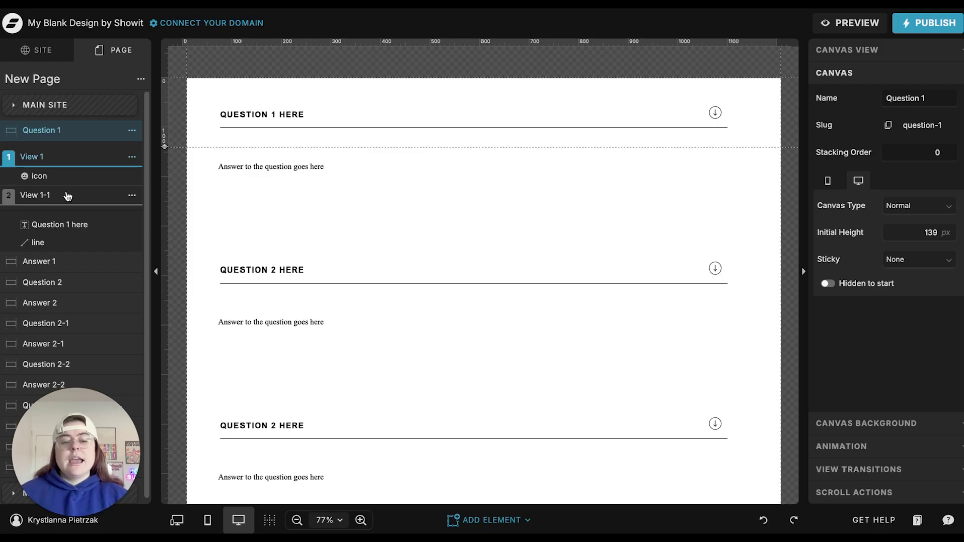
left_click(72, 175)
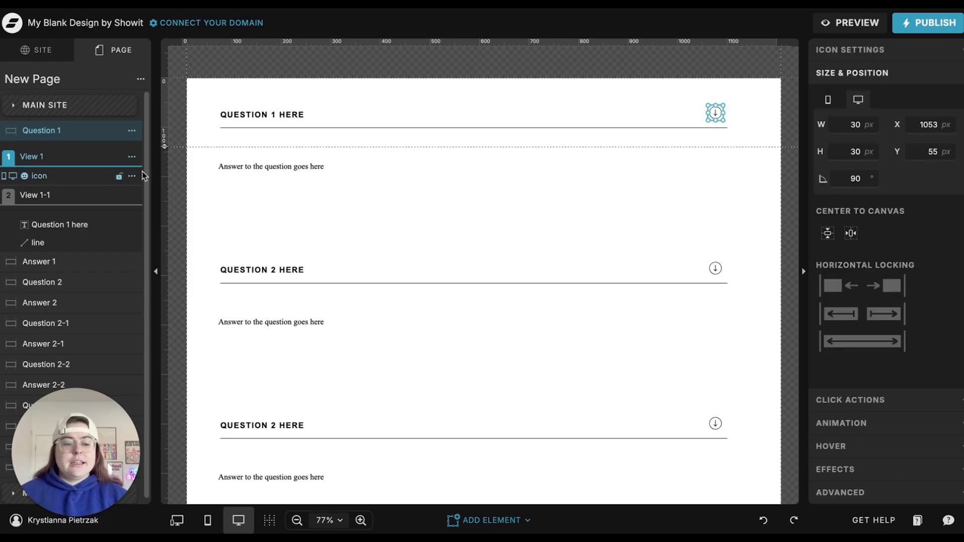
left_click(882, 400)
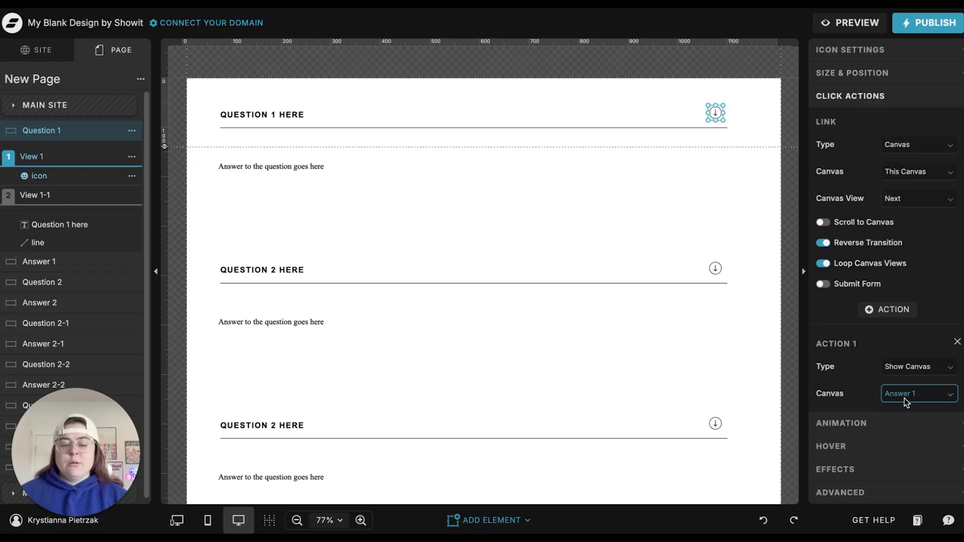